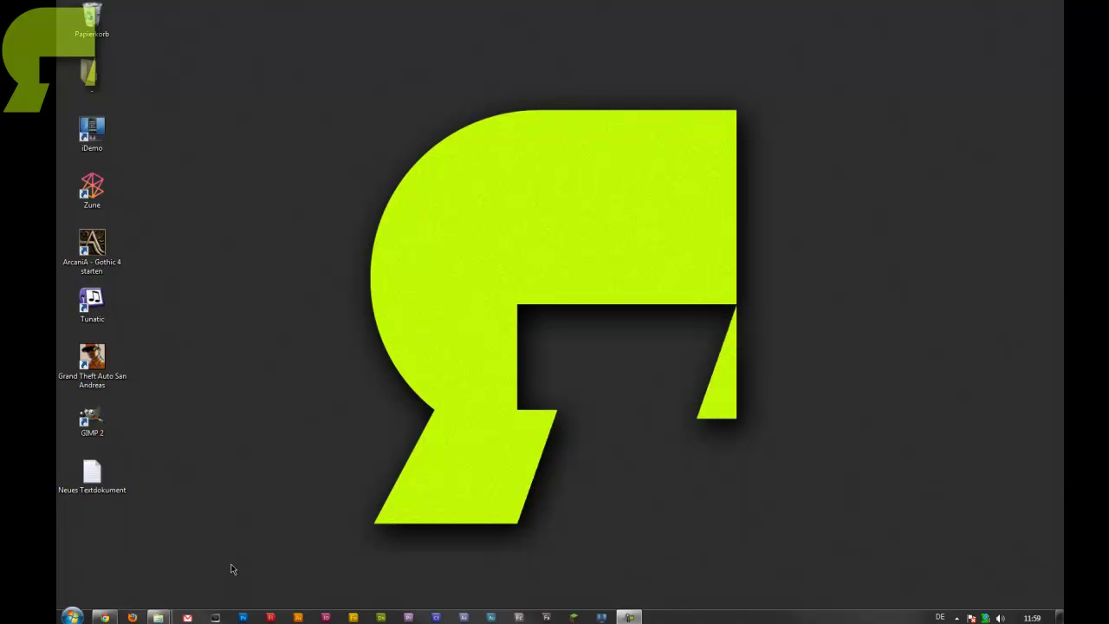
# Step: Open the .minecraft folder inside AppData\Roaming of the user's profile folder
pyautogui.moveTo(156, 617)
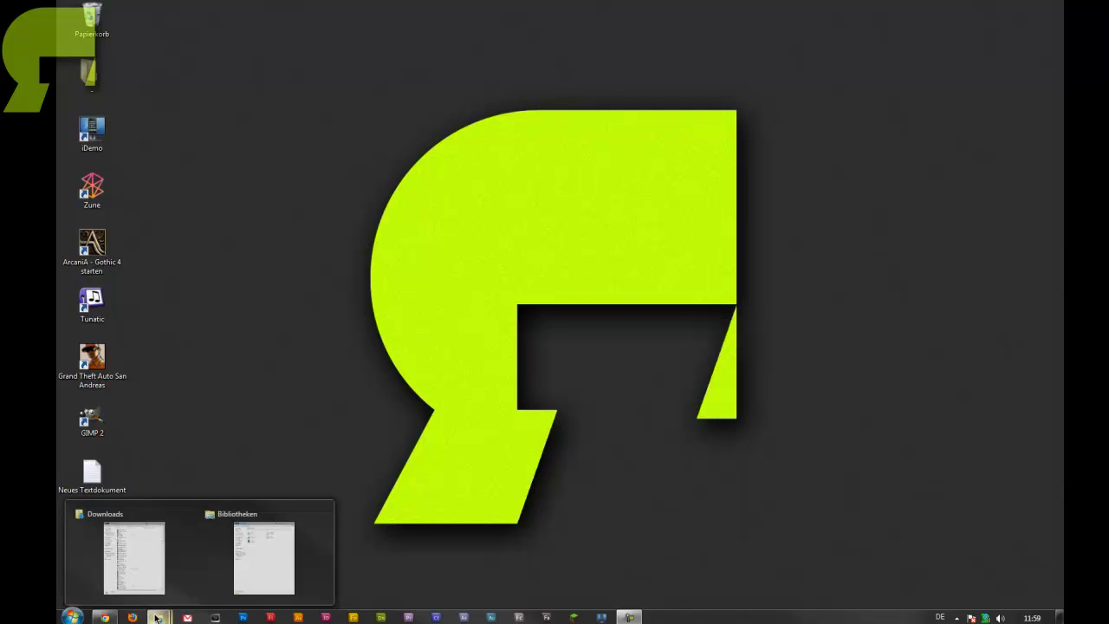
pyautogui.click(134, 546)
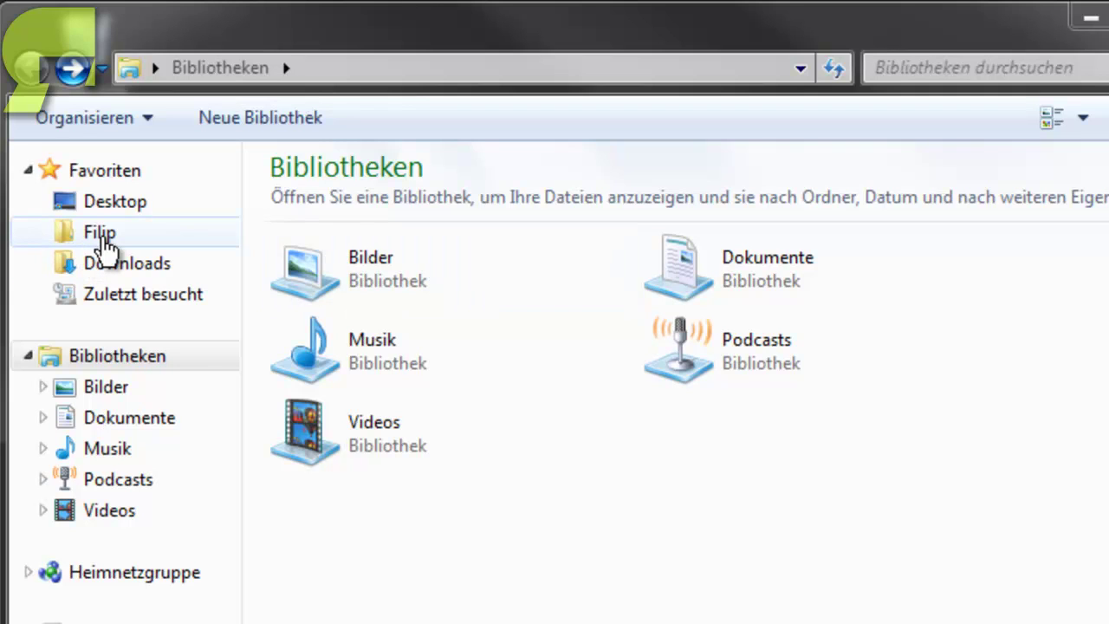
pyautogui.click(103, 239)
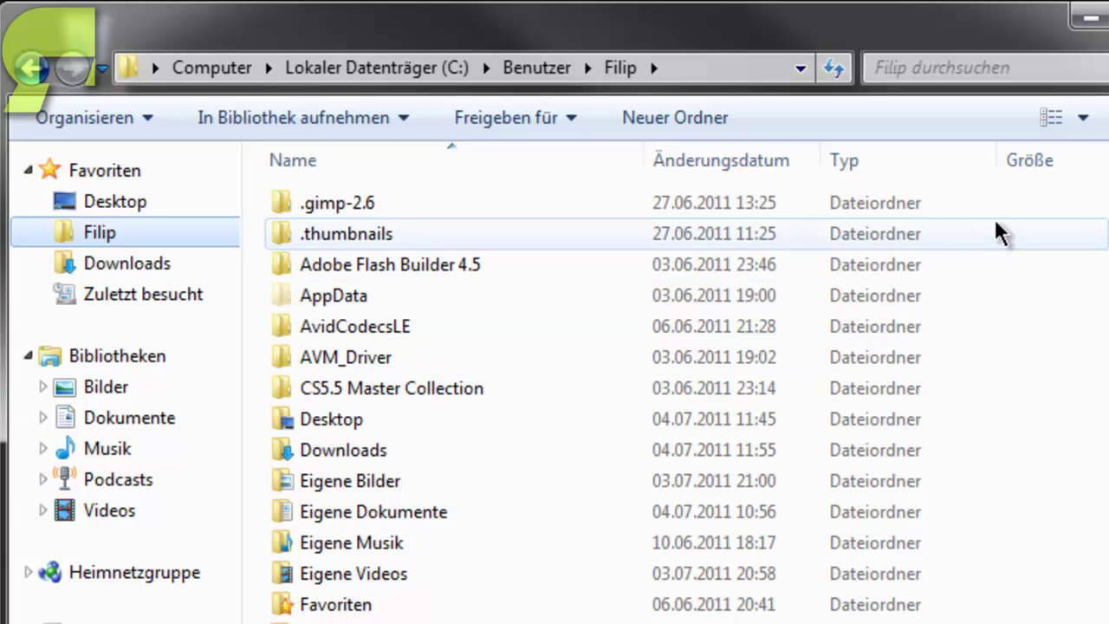
pyautogui.doubleClick(522, 298)
pyautogui.doubleClick(416, 272)
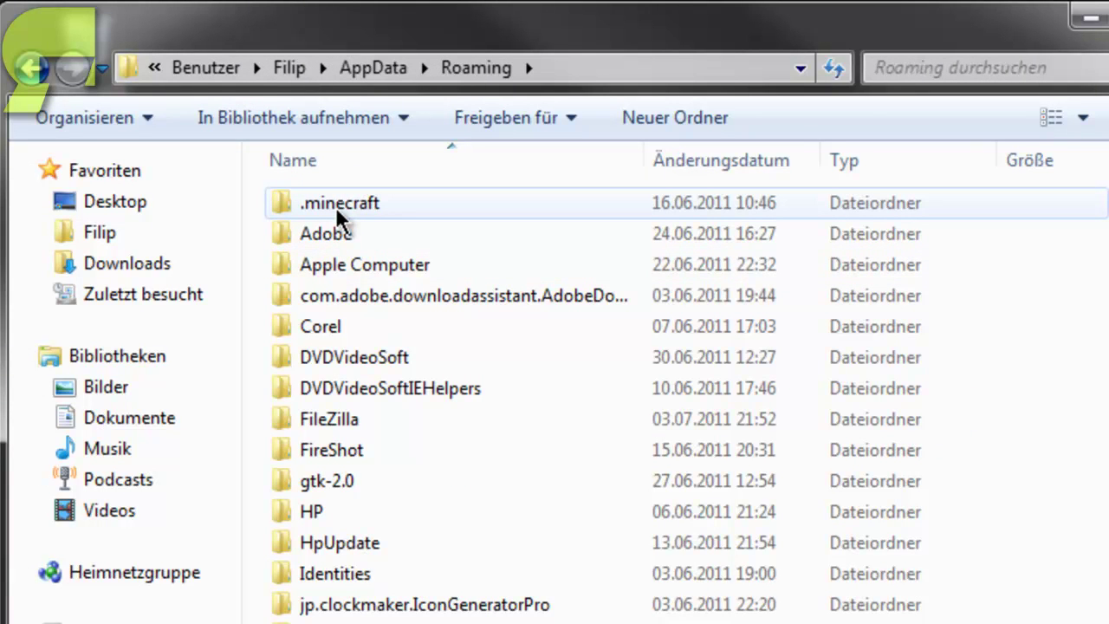
pyautogui.doubleClick(335, 207)
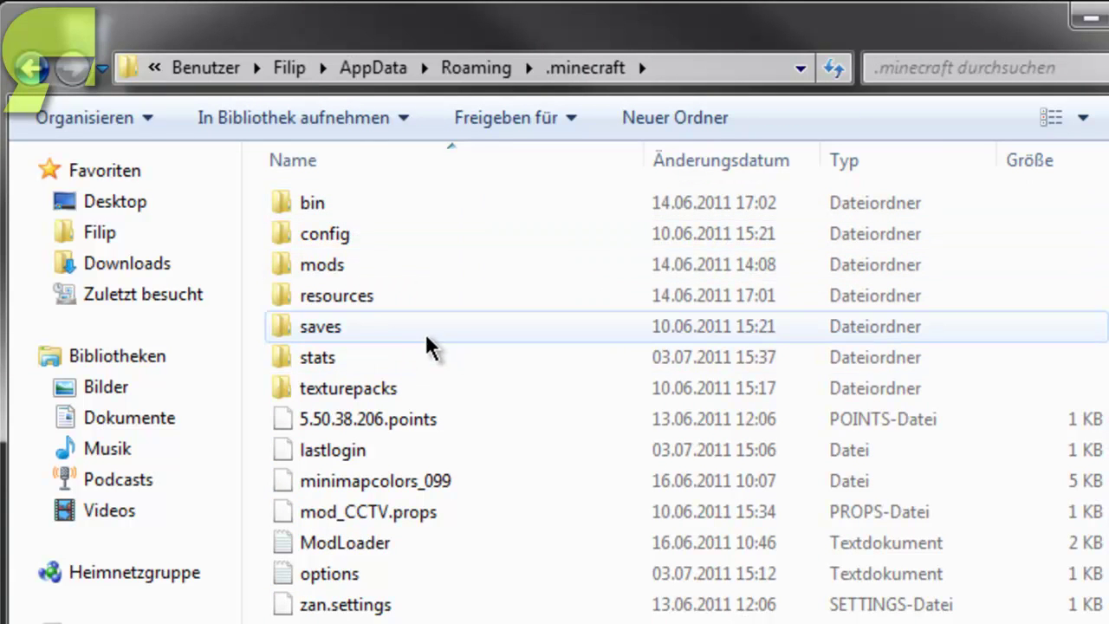
# Step: Look inside the mods folder and return to the .minecraft folder
pyautogui.click(337, 276)
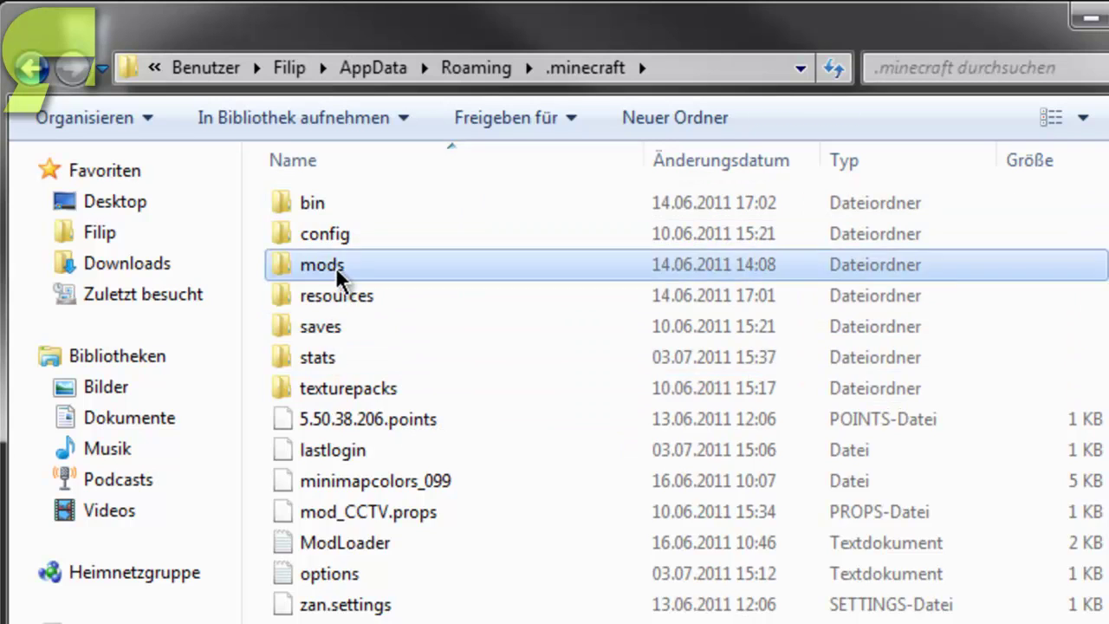
pyautogui.doubleClick(337, 272)
pyautogui.click(31, 69)
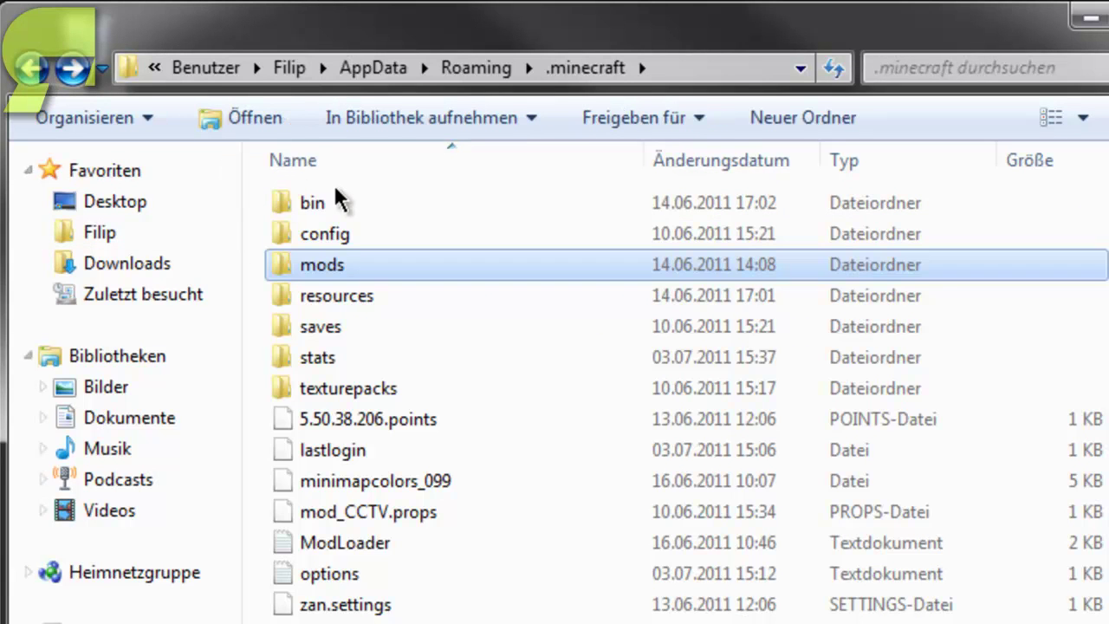
# Step: Go into the bin folder and open the minecraft jar file with WinRAR archiver
pyautogui.moveTo(362, 219)
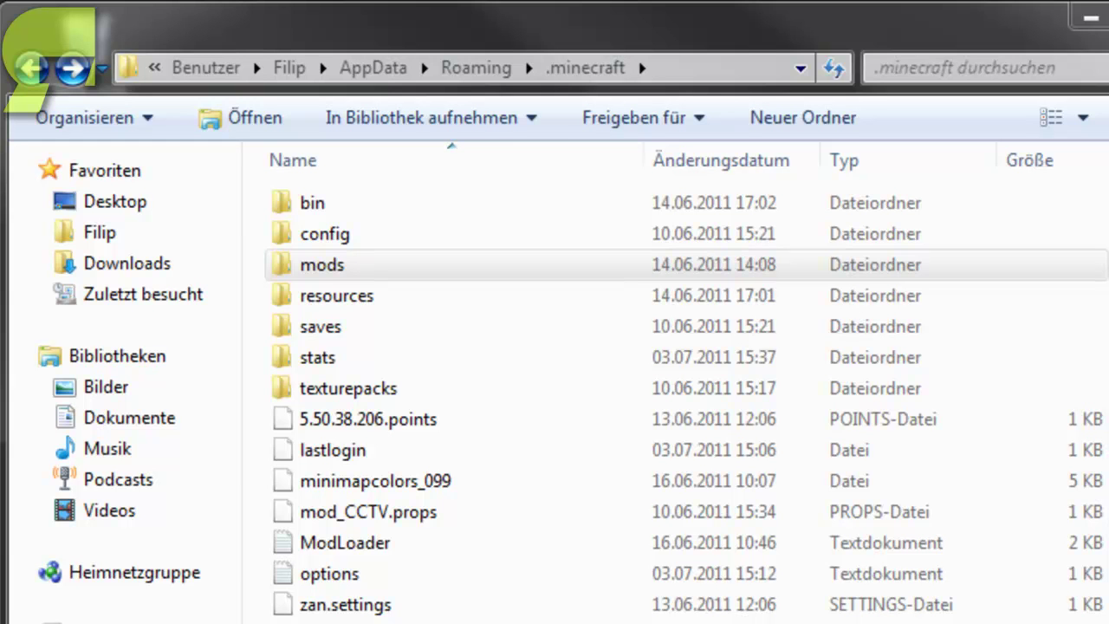
pyautogui.click(121, 262)
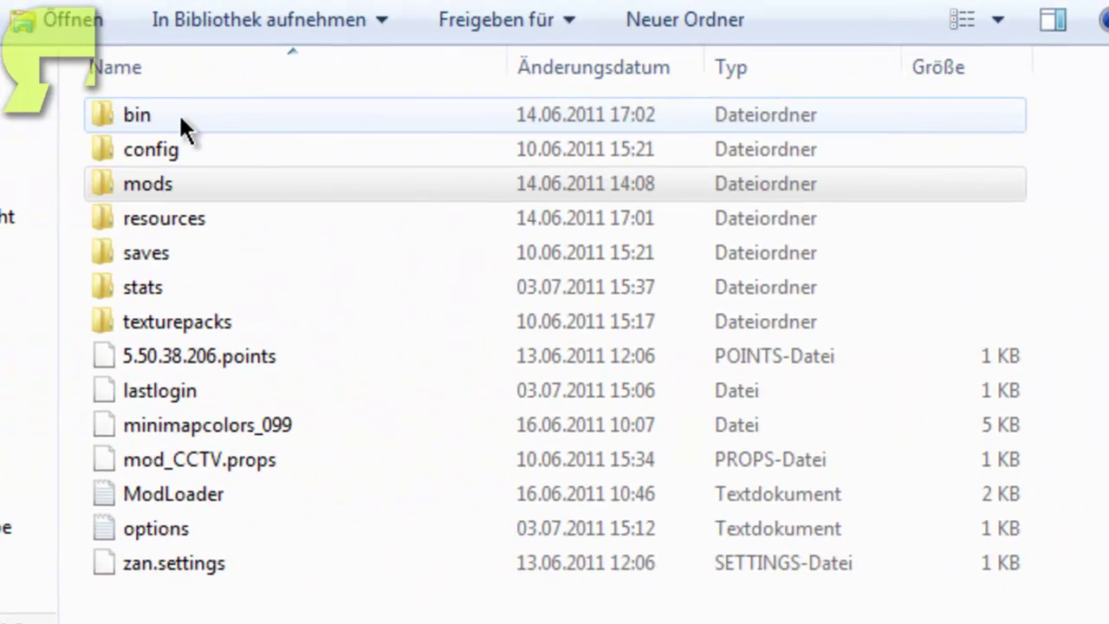
pyautogui.doubleClick(179, 112)
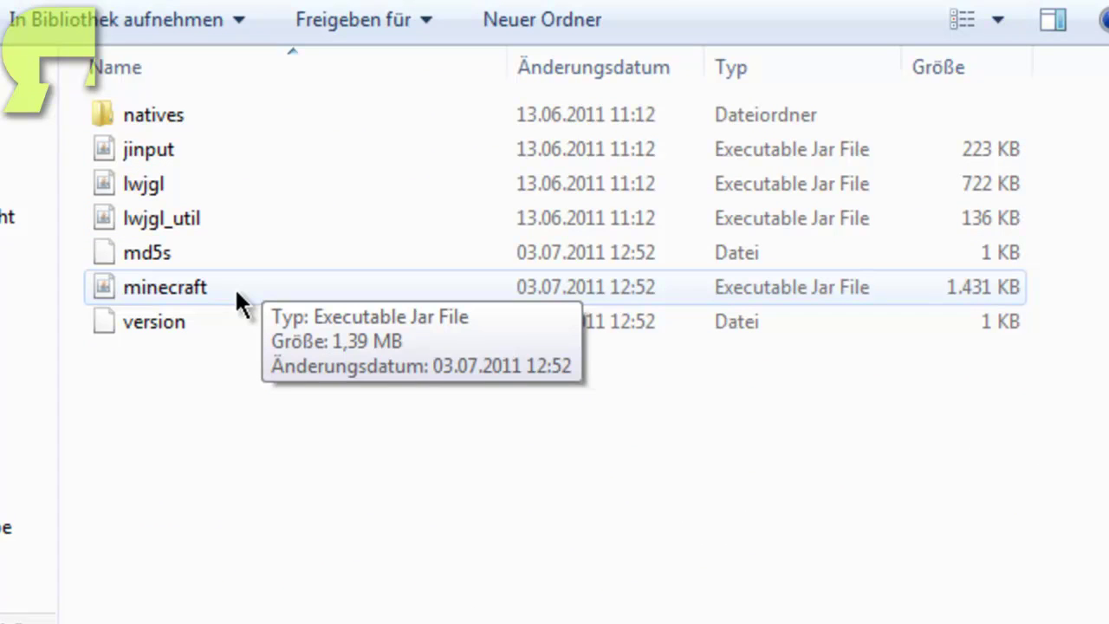
pyautogui.rightClick(235, 287)
pyautogui.rightClick(159, 284)
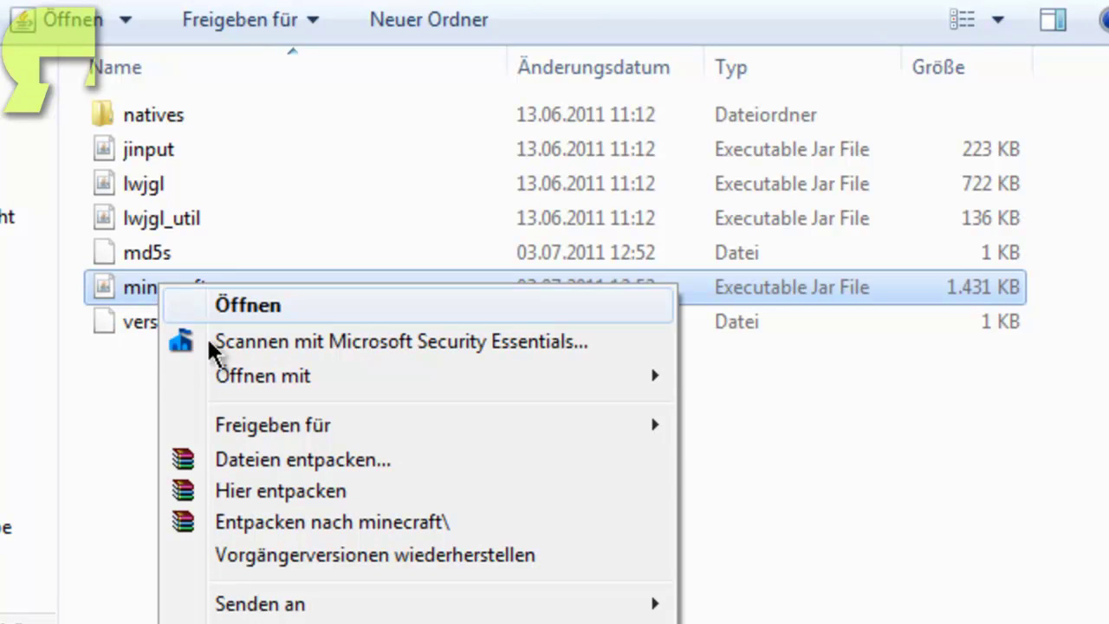
pyautogui.moveTo(251, 381)
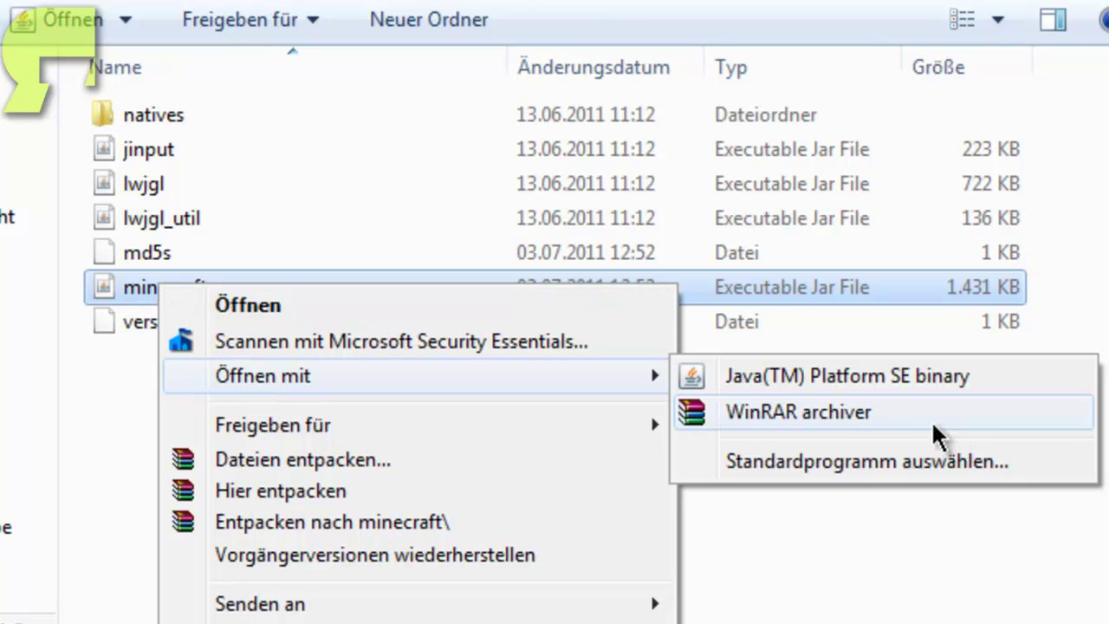
pyautogui.click(857, 413)
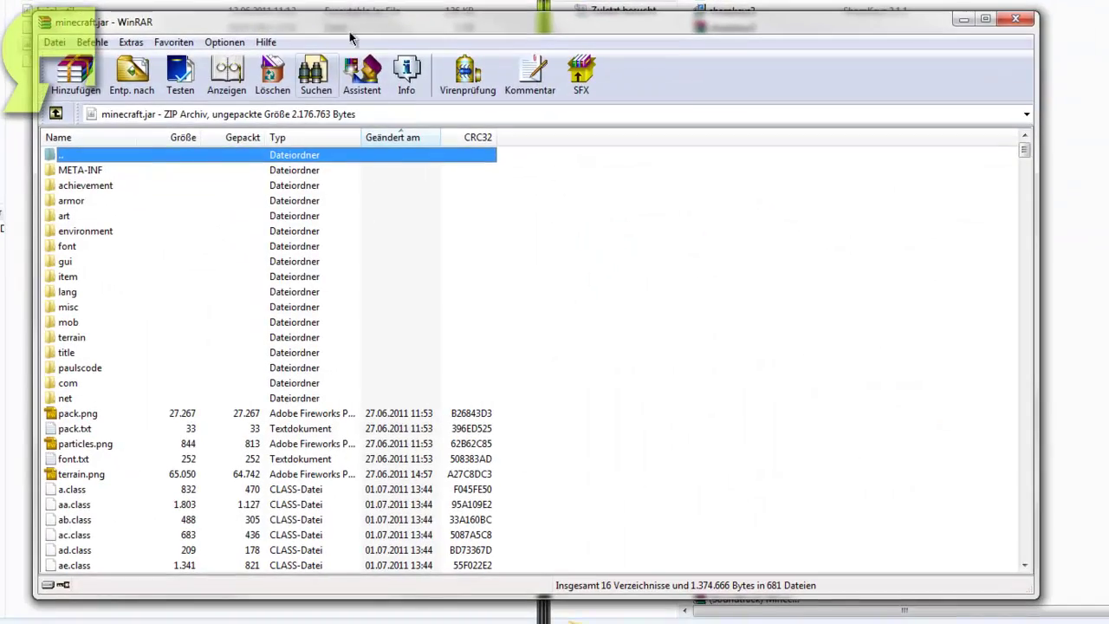
# Step: Open ZanMinimap0.10.3-1.7.zip from the downloads and arrange its archive window side by side with minecraft.jar
pyautogui.moveTo(351, 35); pyautogui.dragTo(283, 111)
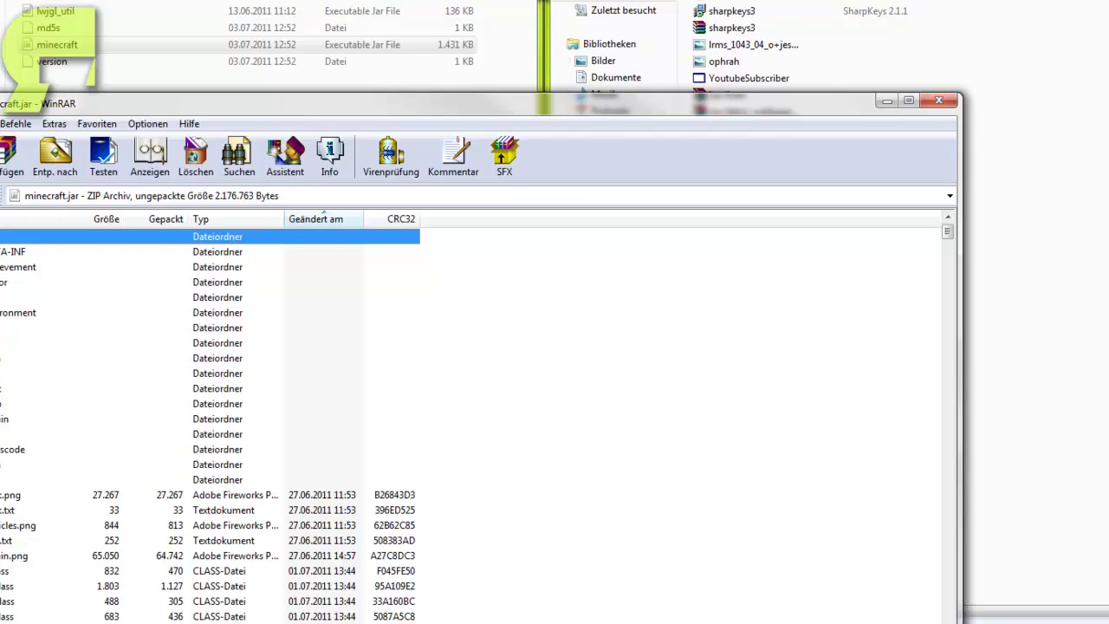
pyautogui.press('super+Left')
pyautogui.press('Return')
pyautogui.moveTo(305, 37); pyautogui.dragTo(879, 10)
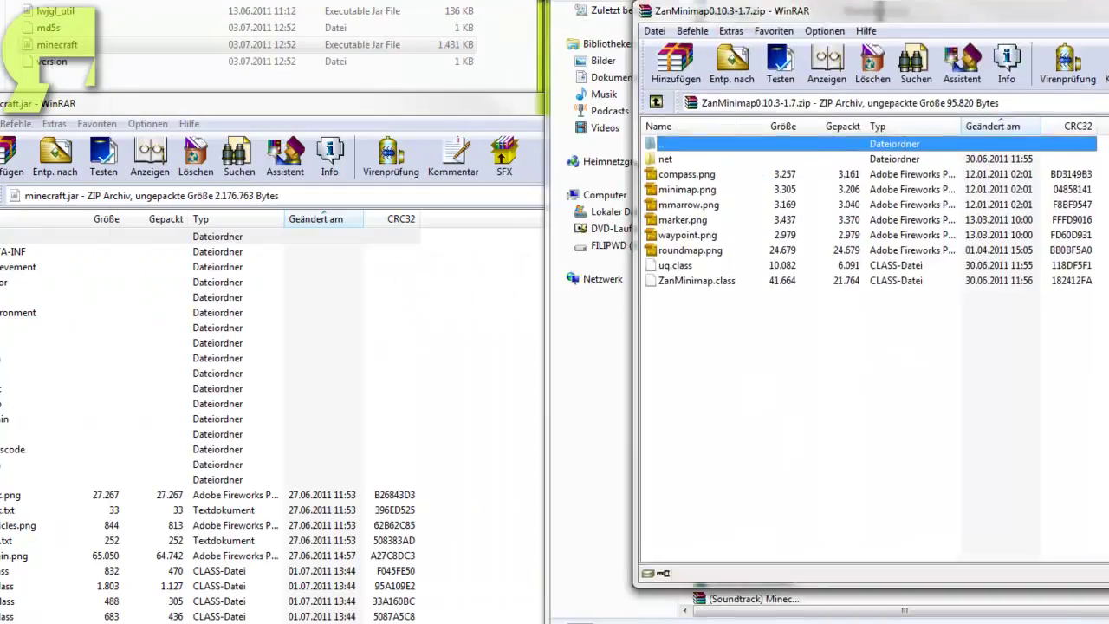
pyautogui.moveTo(442, 104); pyautogui.dragTo(278, 13)
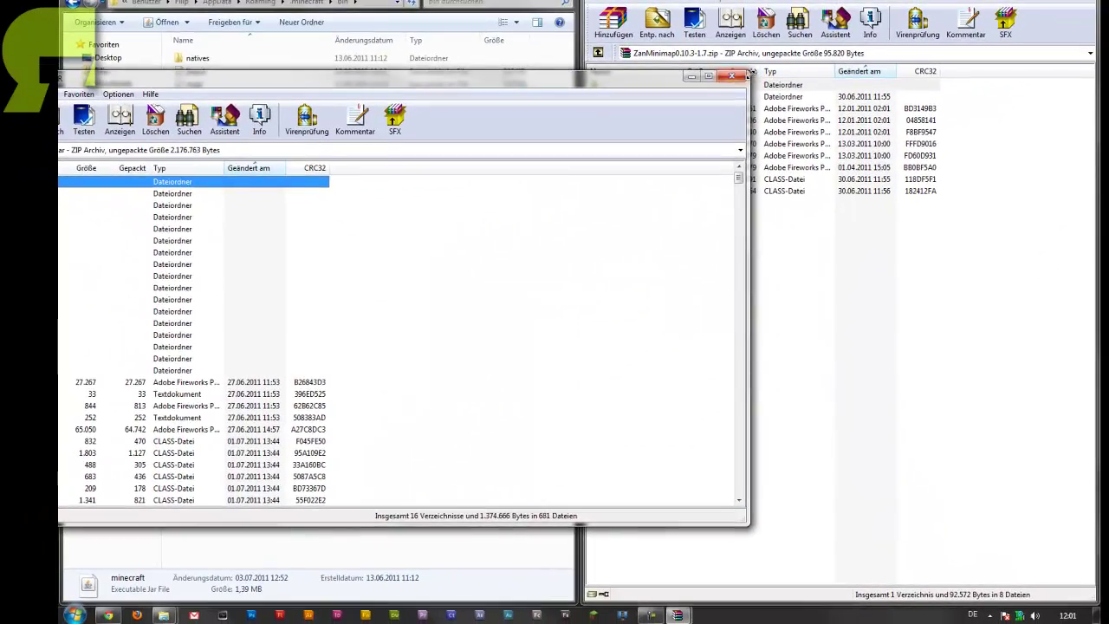
pyautogui.press('super+Left')
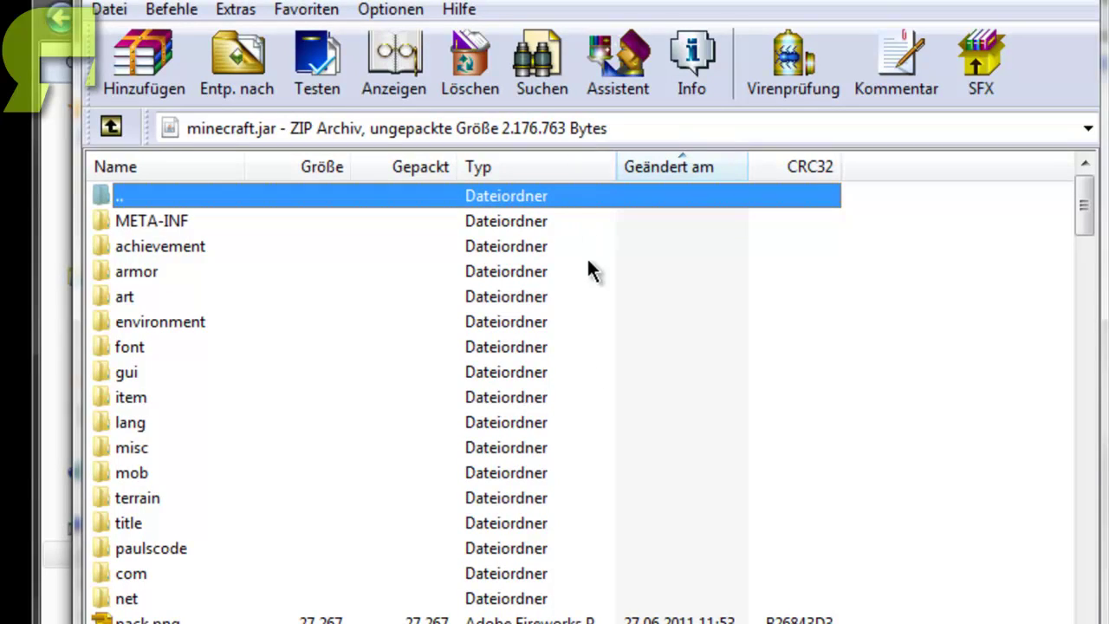
# Step: Delete the META-INF folder from the minecraft.jar archive
pyautogui.click(516, 221)
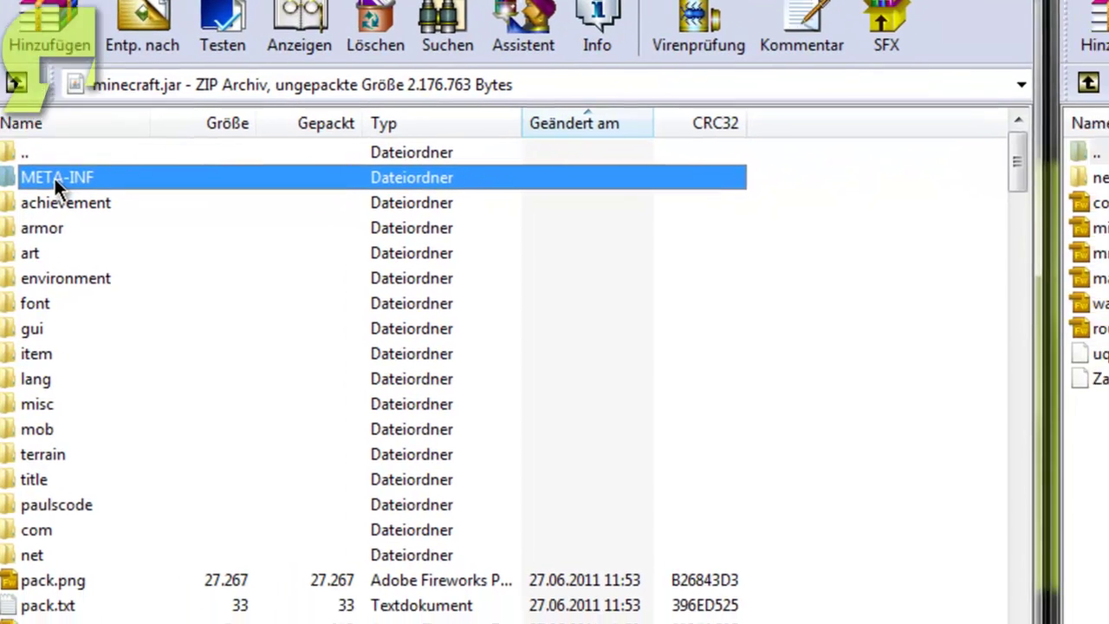
pyautogui.press('Delete')
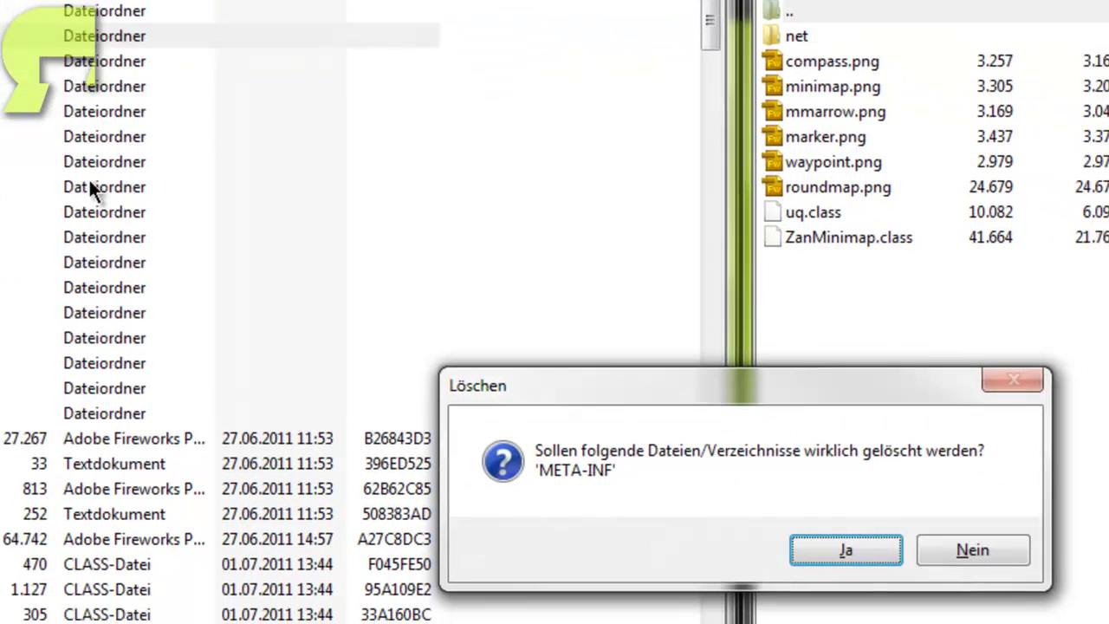
pyautogui.click(861, 544)
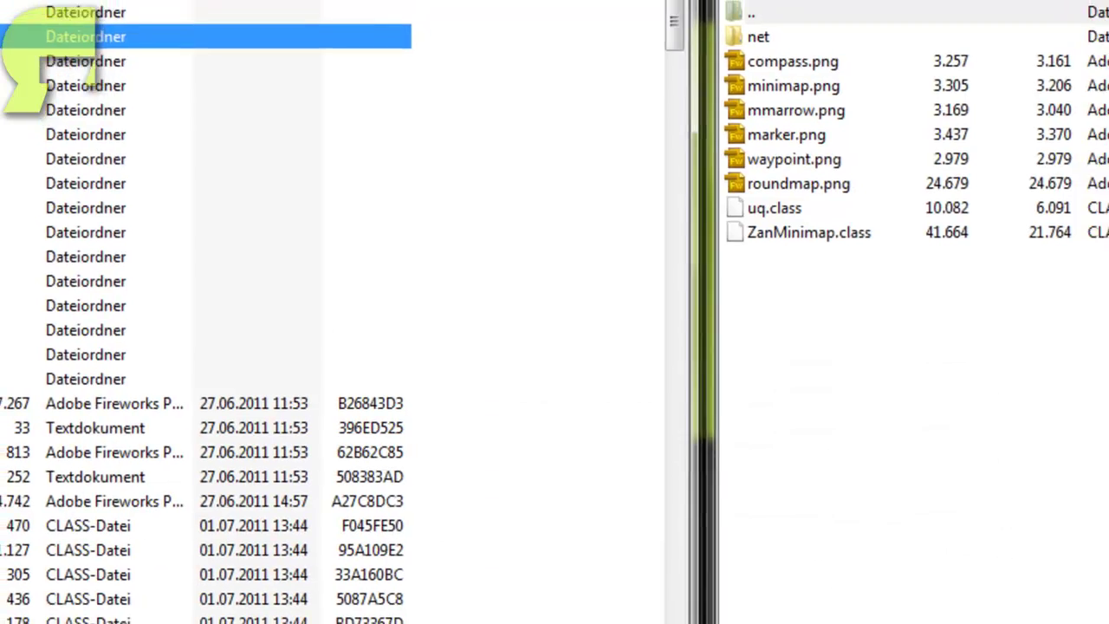
# Step: Add all contents of ZanMinimap0.10.3-1.7.zip to minecraft.jar, keeping the default archive parameters
pyautogui.hotkey('ctrl', 'a')
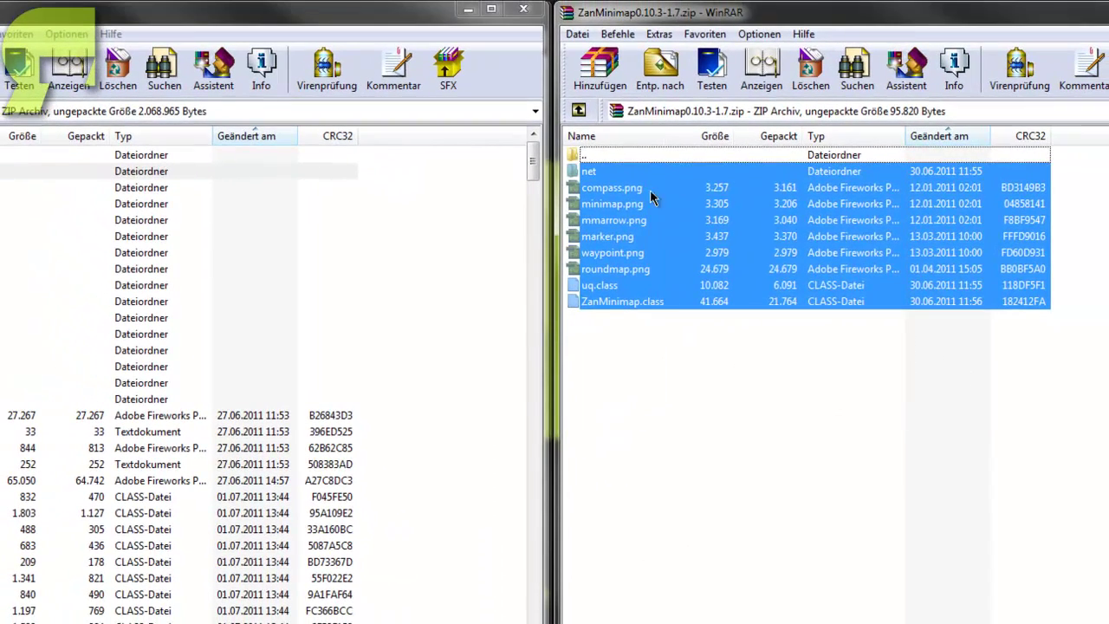
pyautogui.moveTo(624, 234); pyautogui.dragTo(434, 479)
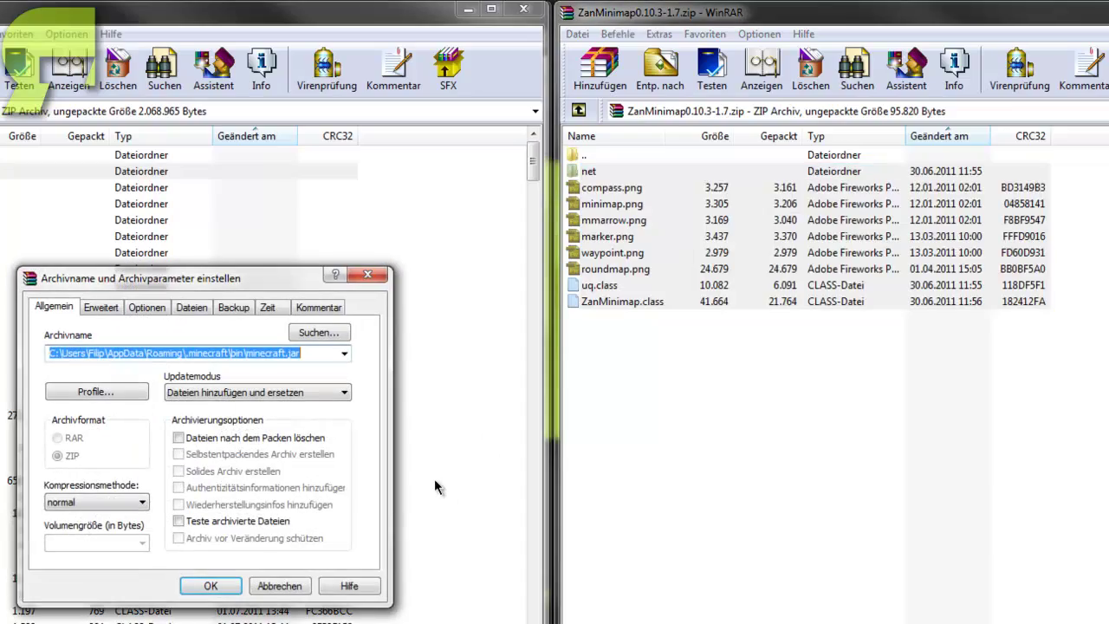
pyautogui.click(211, 587)
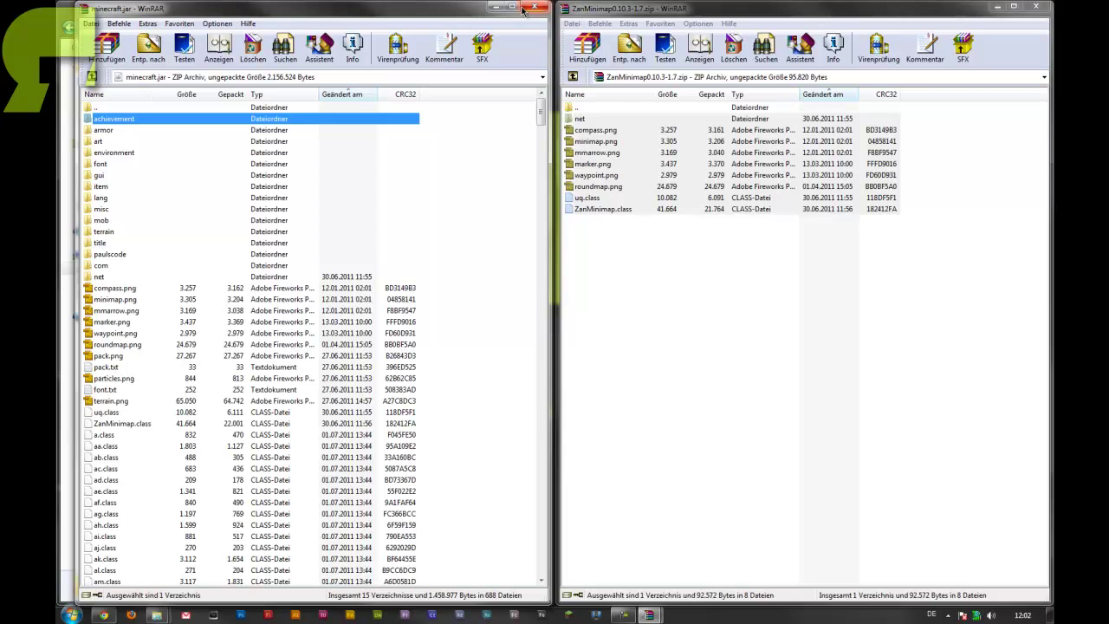
# Step: Close both archives and minimize the two folder windows
pyautogui.click(1035, 6)
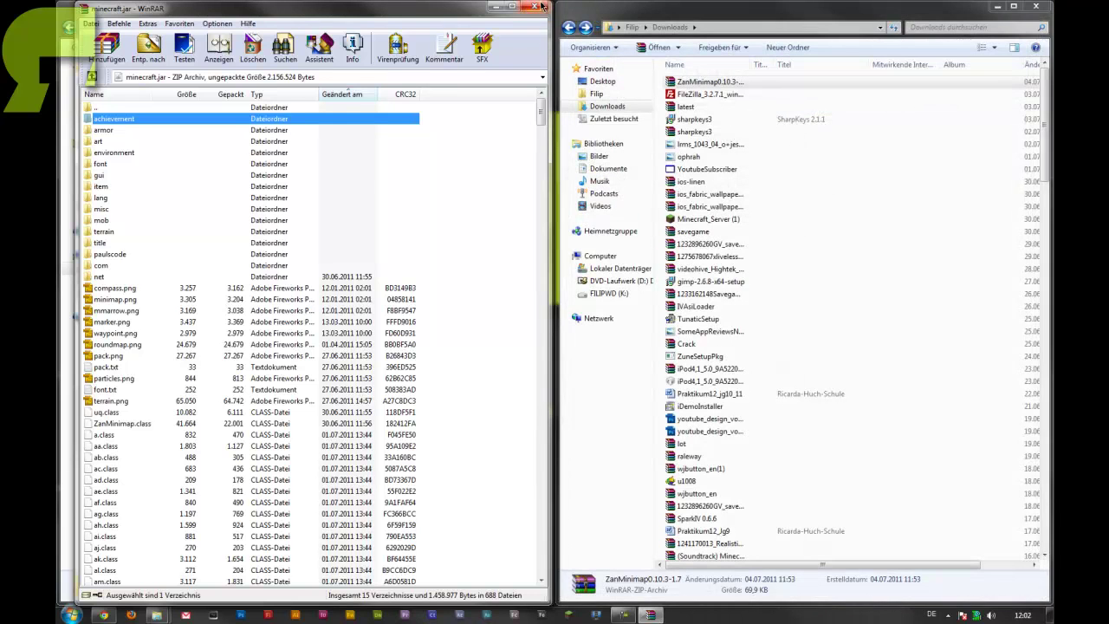
pyautogui.click(534, 6)
pyautogui.click(997, 7)
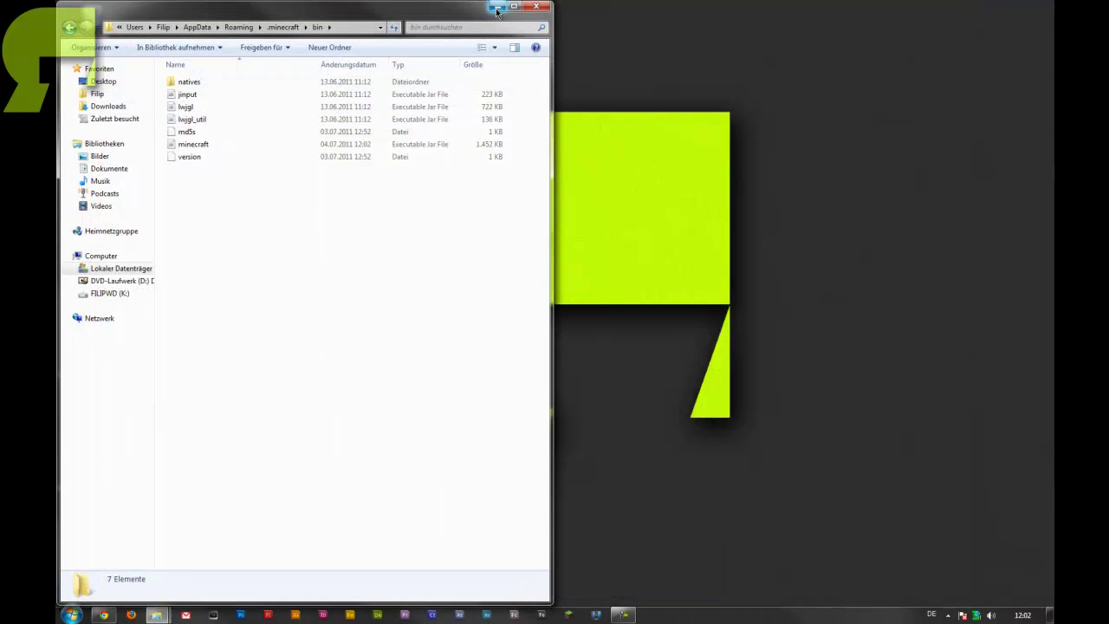
pyautogui.click(497, 6)
# Step: Launch Minecraft, allow the unverified program to run, and log in with the saved credentials
pyautogui.click(572, 614)
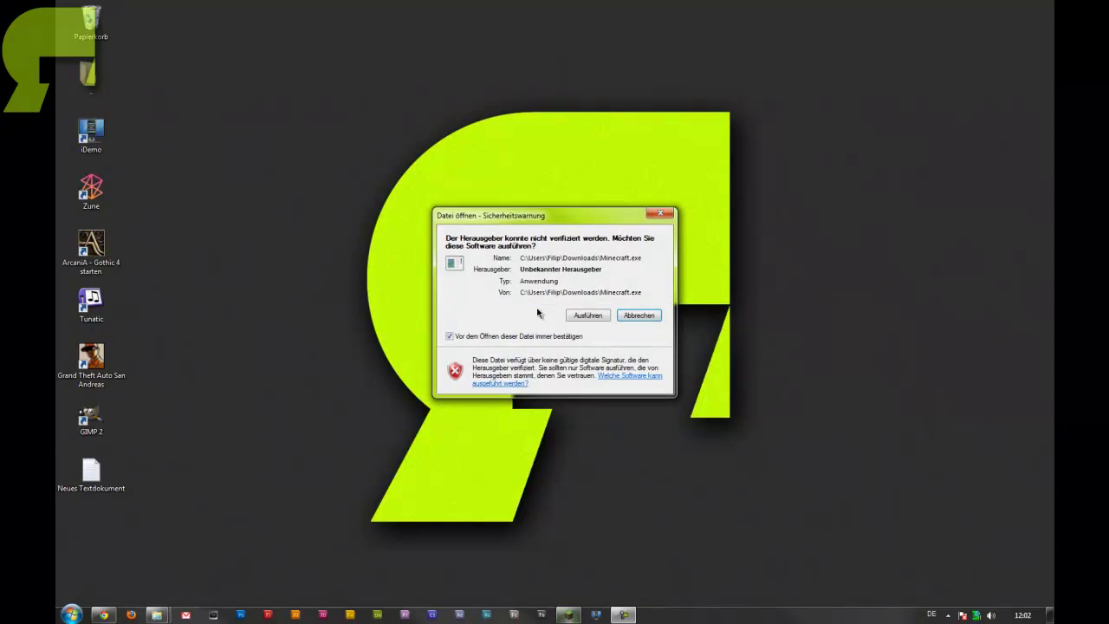
pyautogui.click(585, 317)
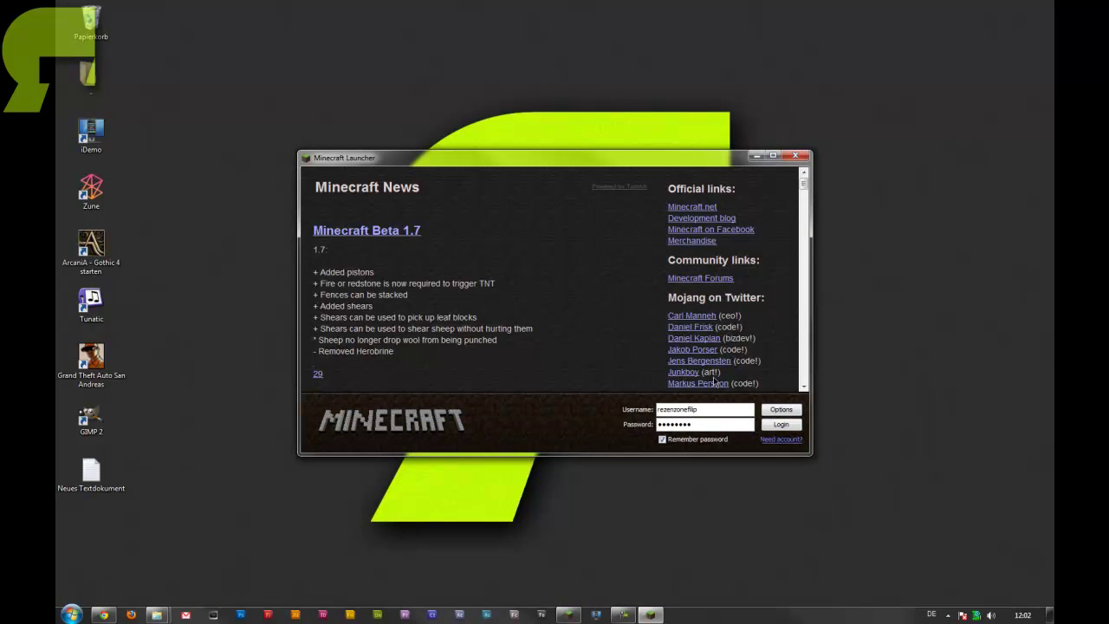
pyautogui.click(782, 423)
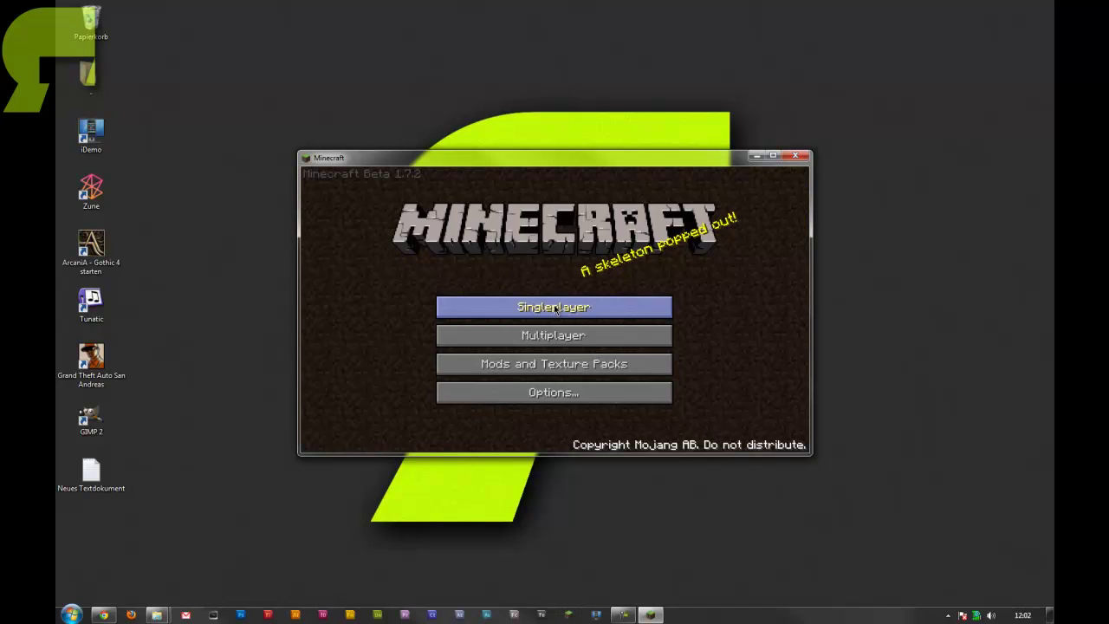
# Step: Load the singleplayer world Roughsauce in a maximized game window
pyautogui.click(555, 310)
pyautogui.click(546, 286)
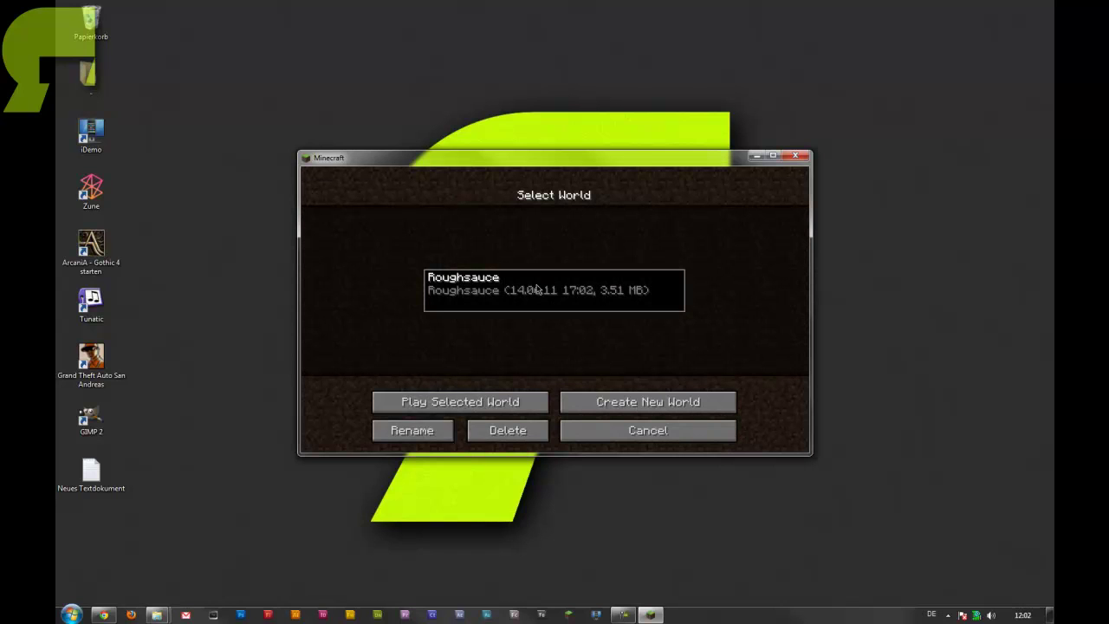
pyautogui.click(774, 156)
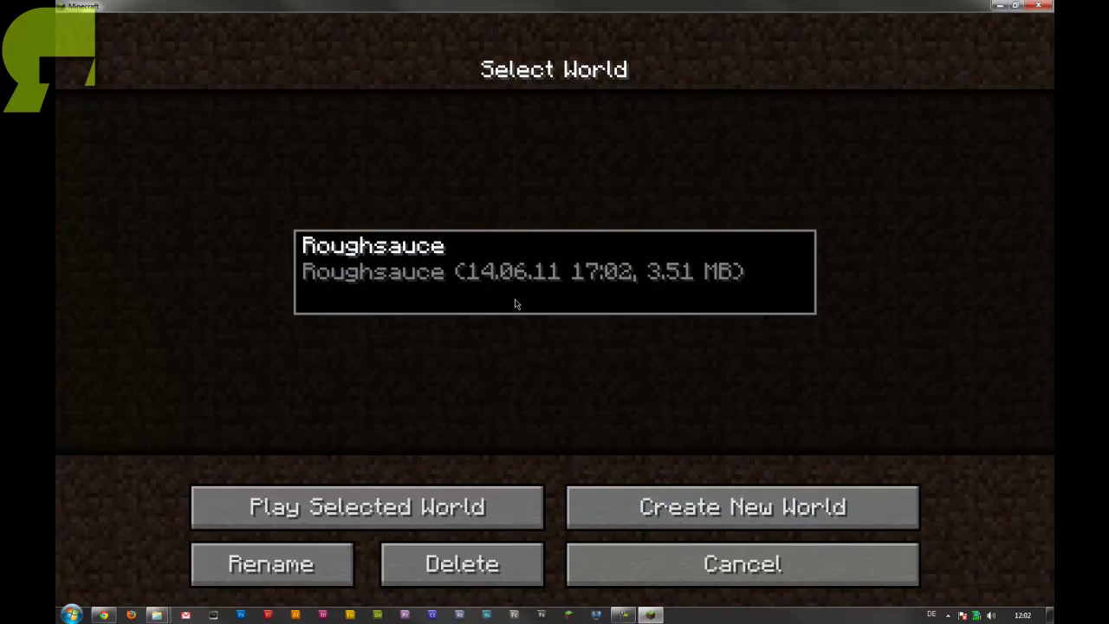
pyautogui.click(384, 499)
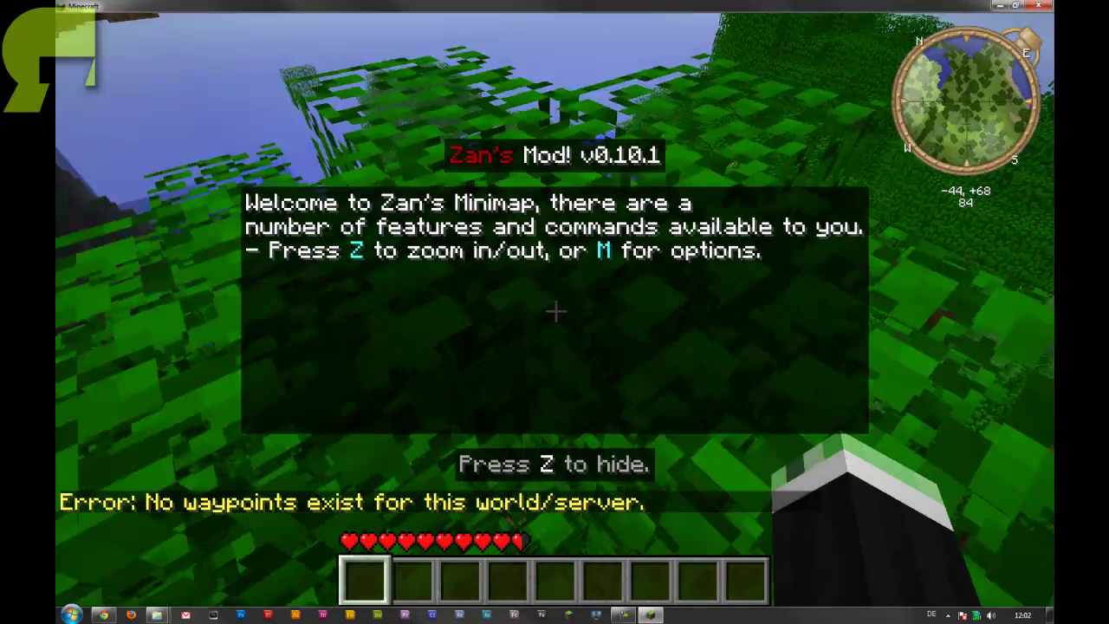
# Step: Hide the Zan's Minimap welcome message and open the minimap options
pyautogui.scroll(-2, 554, 312)
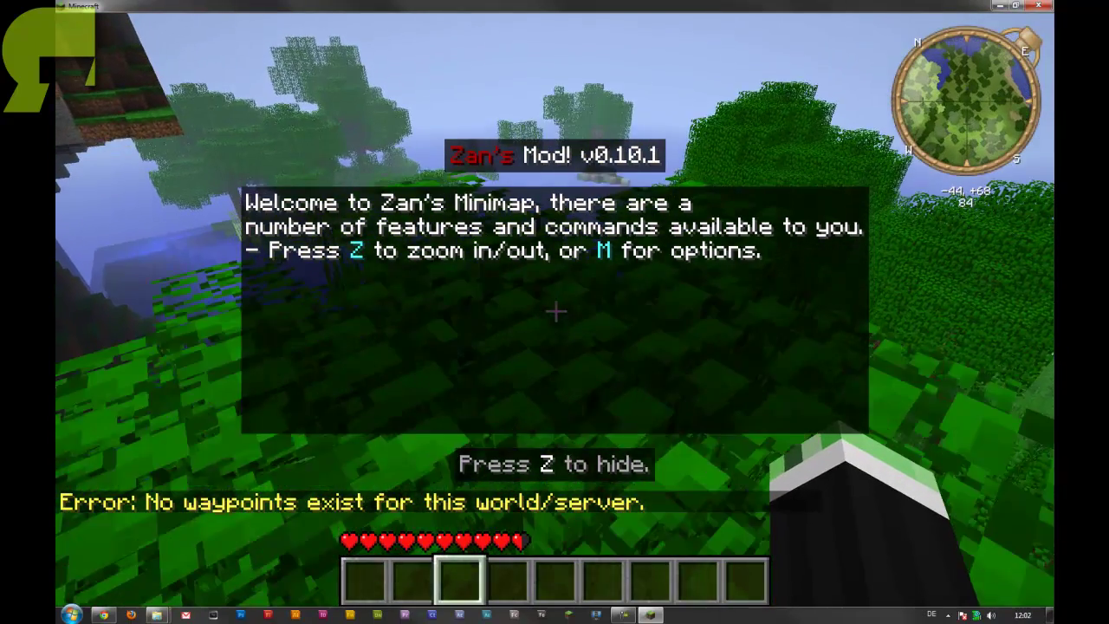
pyautogui.press('w')
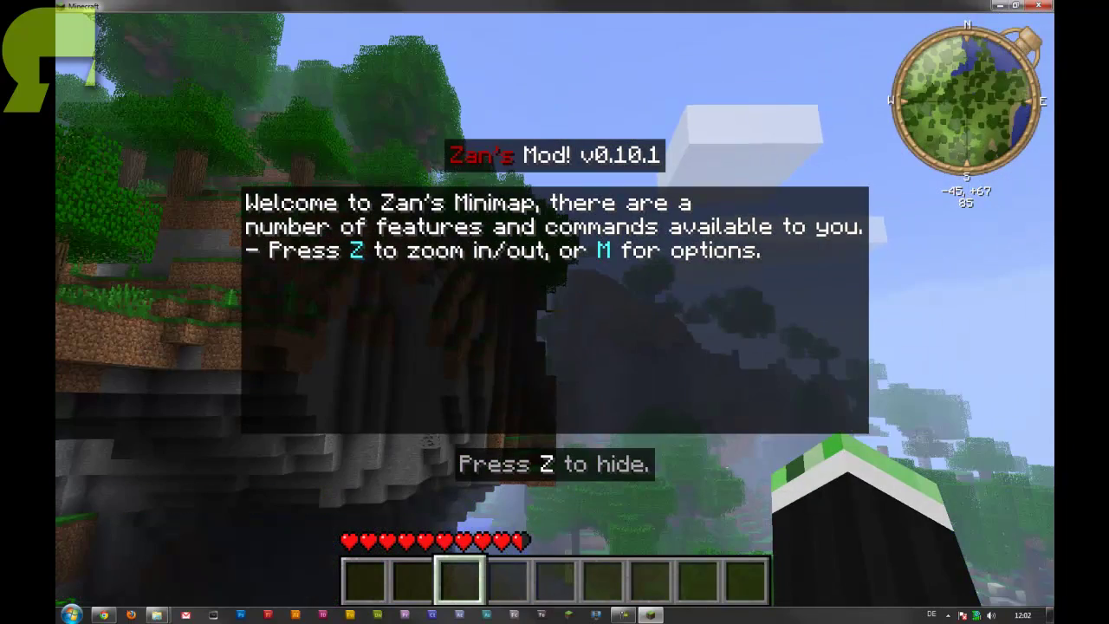
pyautogui.press('z')
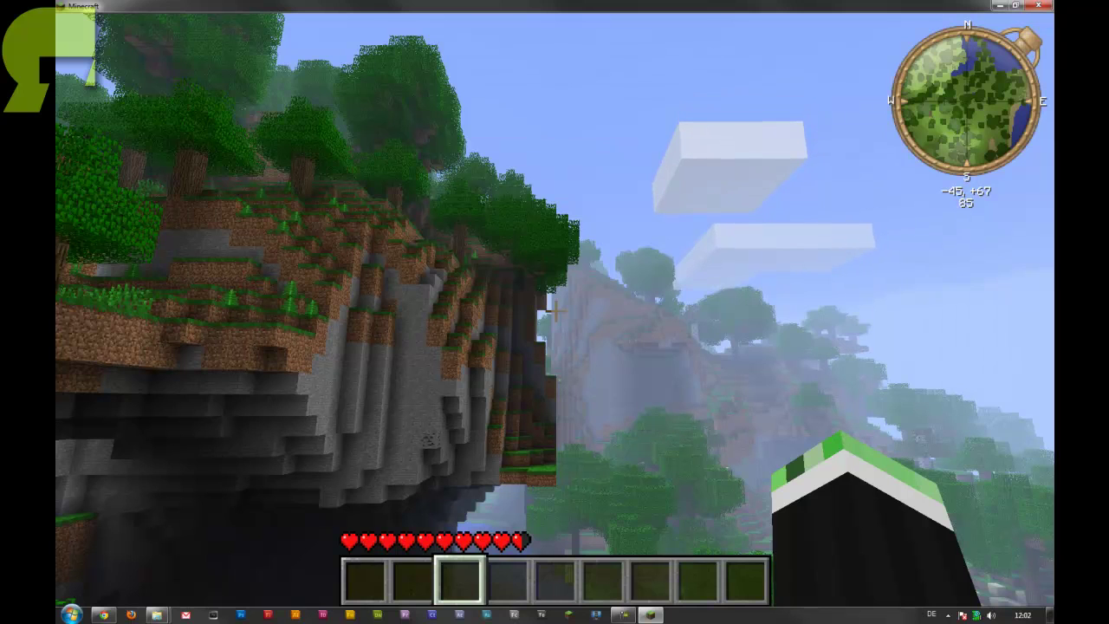
pyautogui.press('m')
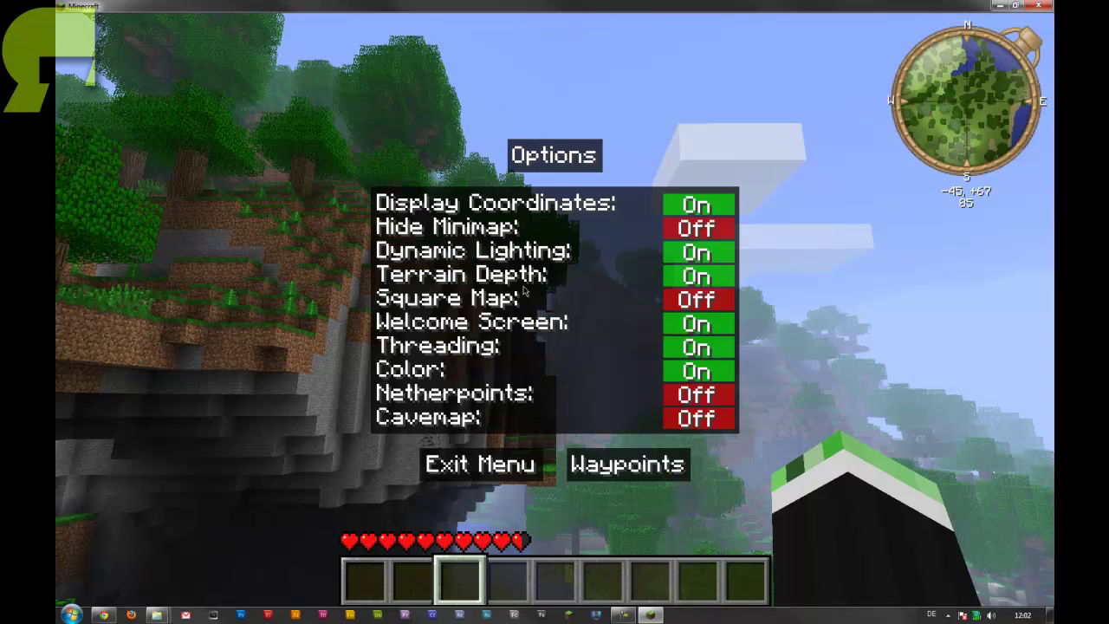
# Step: Toggle the minimap's Display Coordinates option off and back on several times to compare the effect
pyautogui.click(690, 205)
pyautogui.click(691, 209)
pyautogui.click(690, 209)
pyautogui.click(690, 209)
pyautogui.click(690, 209)
pyautogui.click(690, 209)
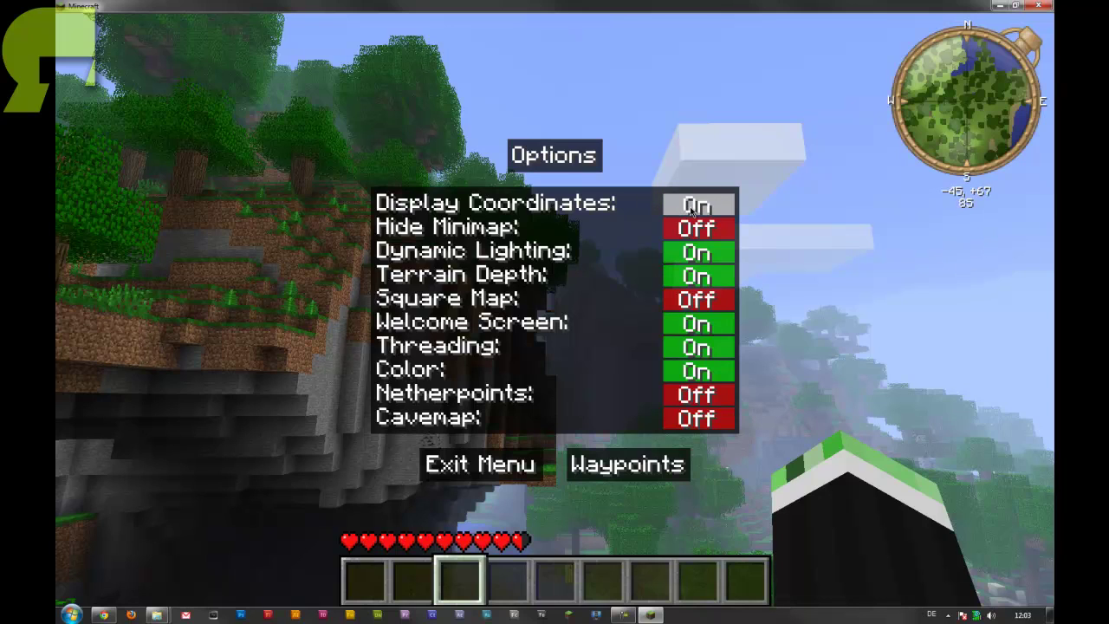
# Step: Toggle the Hide Minimap, Dynamic Lighting and Terrain Depth options one after another, restoring each to its original setting
pyautogui.click(697, 229)
pyautogui.click(697, 230)
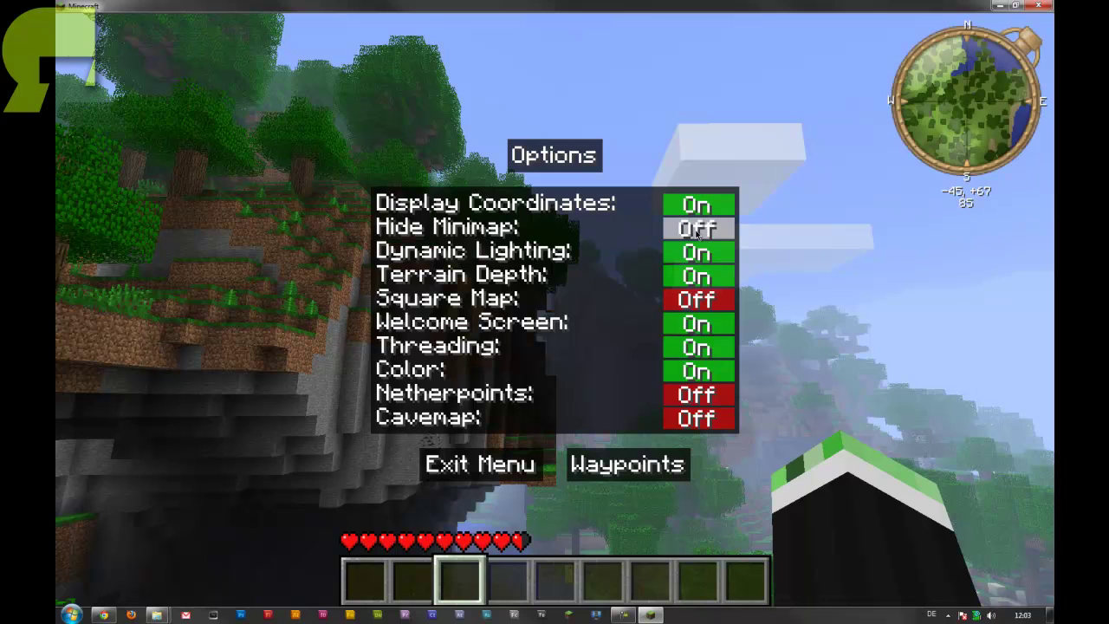
pyautogui.click(698, 253)
pyautogui.click(698, 254)
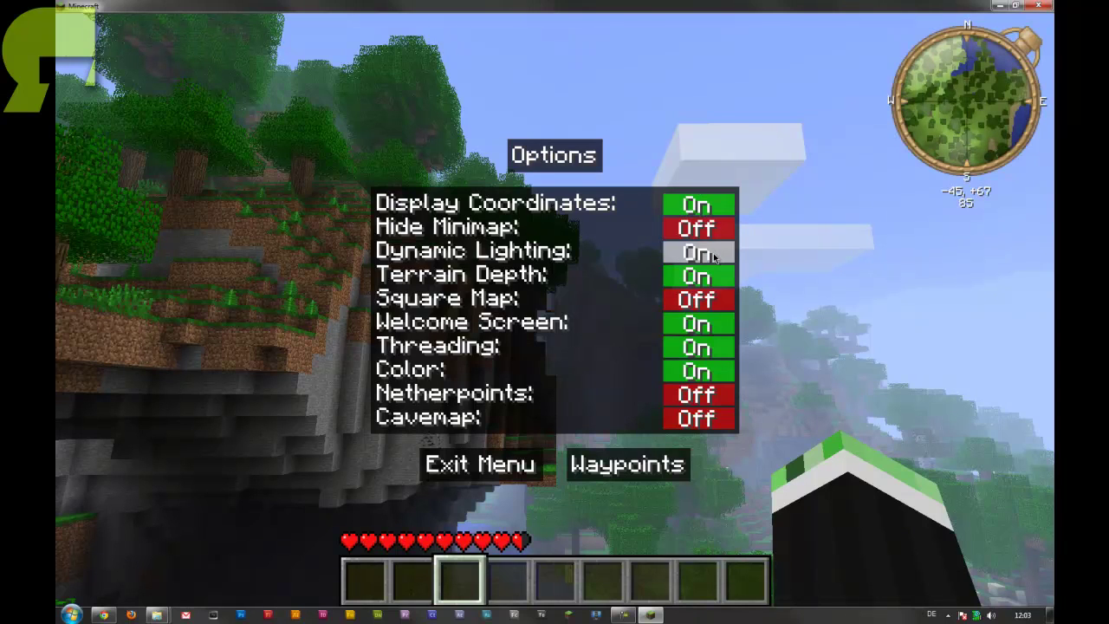
pyautogui.click(698, 275)
pyautogui.click(698, 276)
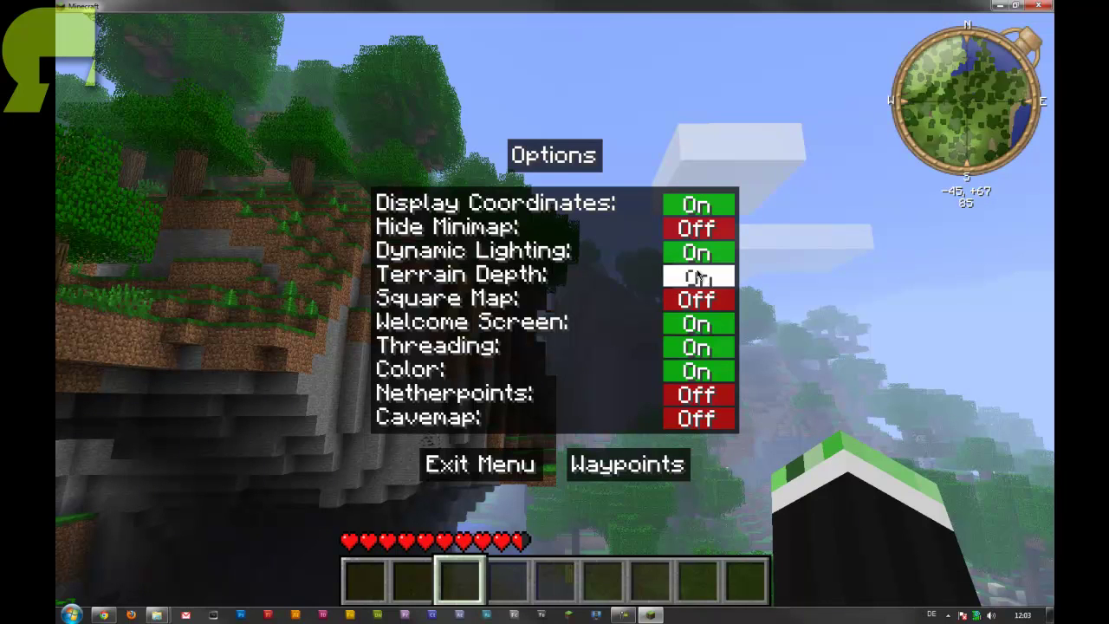
# Step: Turn off the Welcome Screen option, and toggle Threading off and back on
pyautogui.click(698, 322)
pyautogui.click(698, 322)
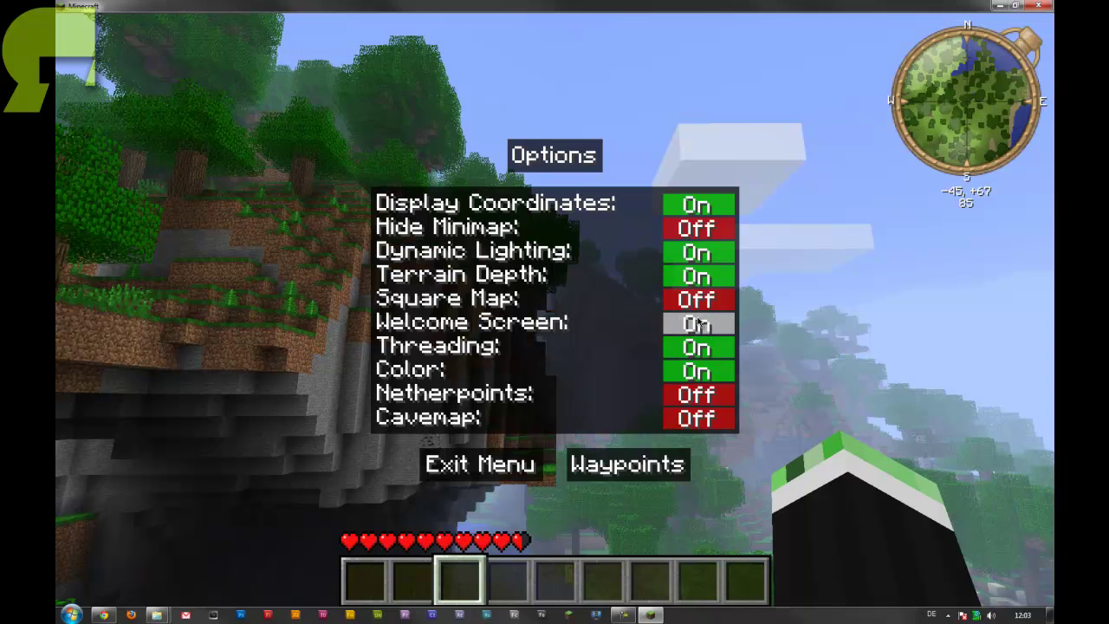
pyautogui.click(692, 322)
pyautogui.click(684, 347)
pyautogui.click(684, 348)
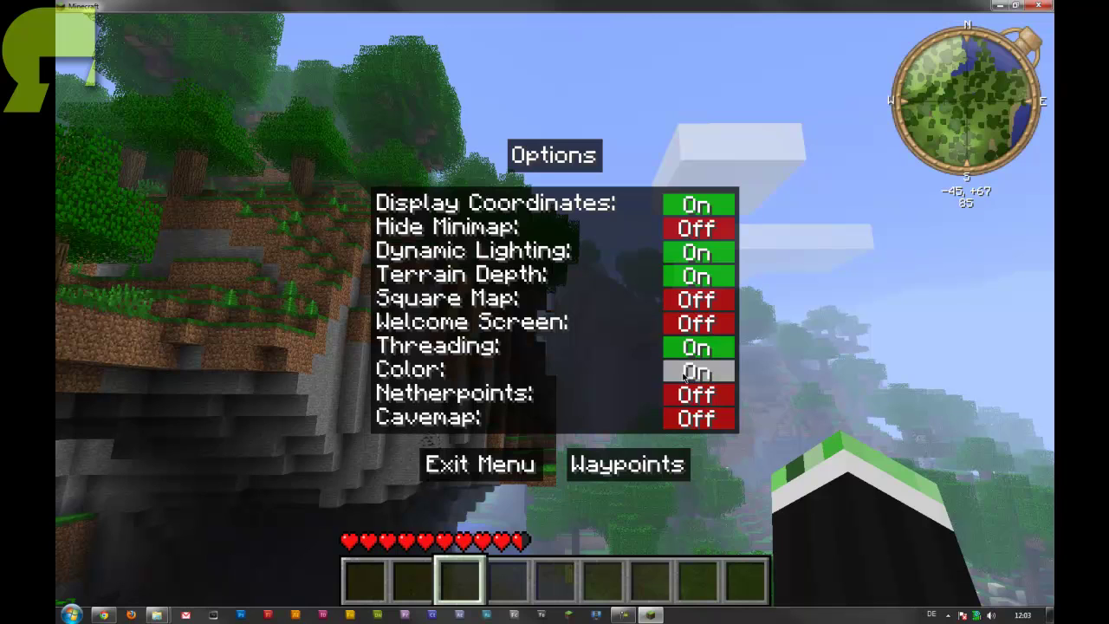
# Step: Toggle the minimap's Color option repeatedly to compare both looks, leaving it off
pyautogui.click(684, 374)
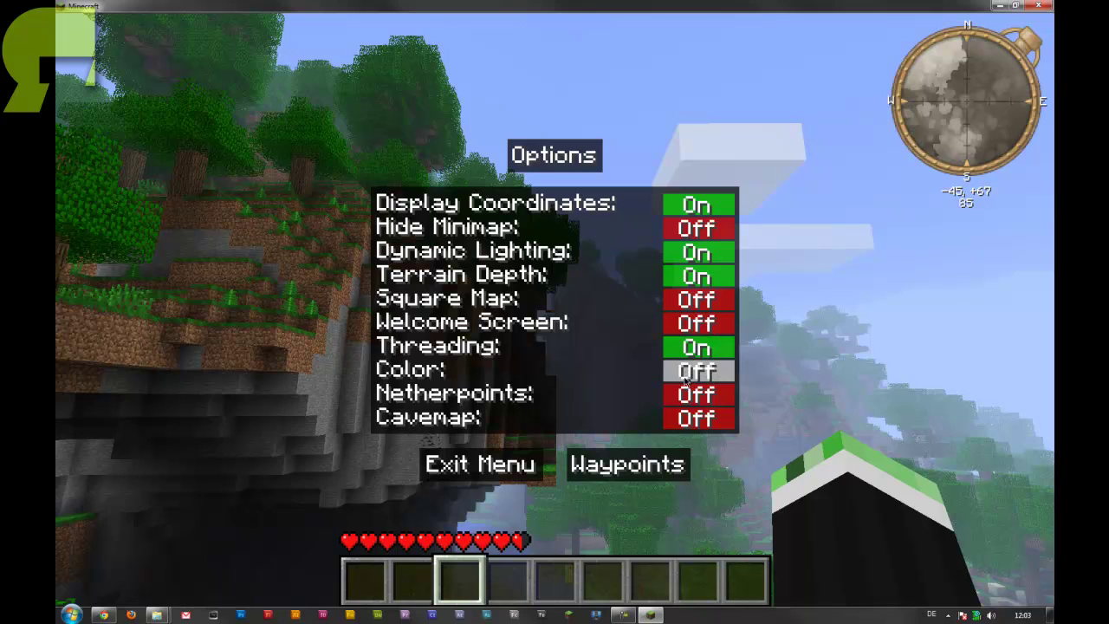
pyautogui.click(684, 374)
pyautogui.click(684, 374)
pyautogui.click(685, 374)
pyautogui.click(684, 374)
# Step: Toggle the Netherpoints option to see its effect on the coordinates, leaving it off
pyautogui.click(699, 394)
pyautogui.click(699, 395)
pyautogui.click(700, 396)
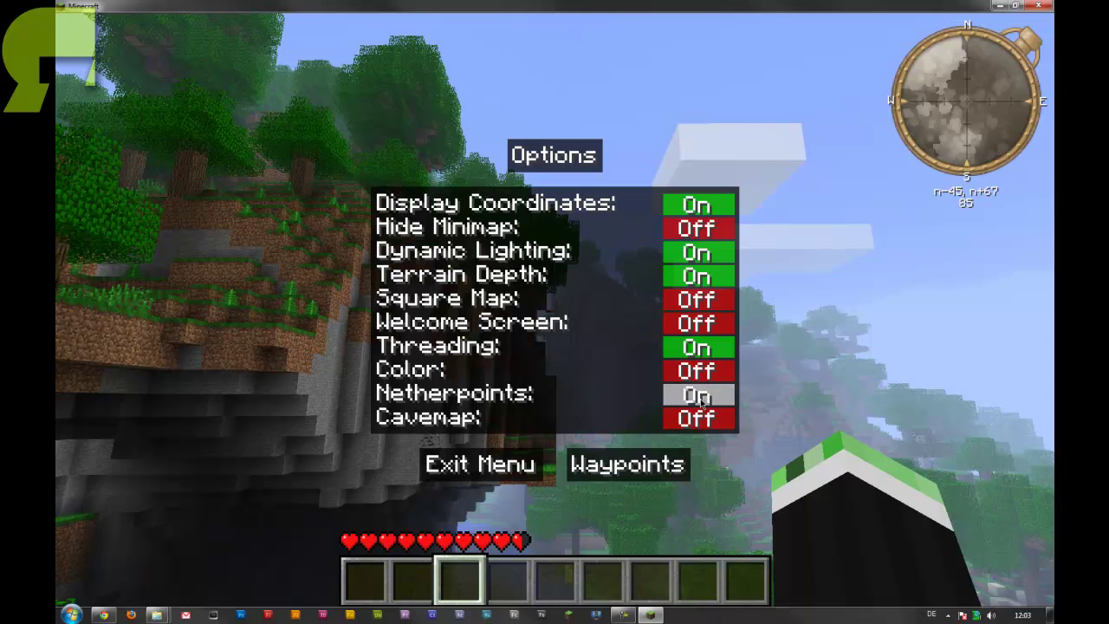
pyautogui.click(699, 396)
# Step: Turn on the Cavemap option and exit the minimap options to return to play
pyautogui.click(694, 420)
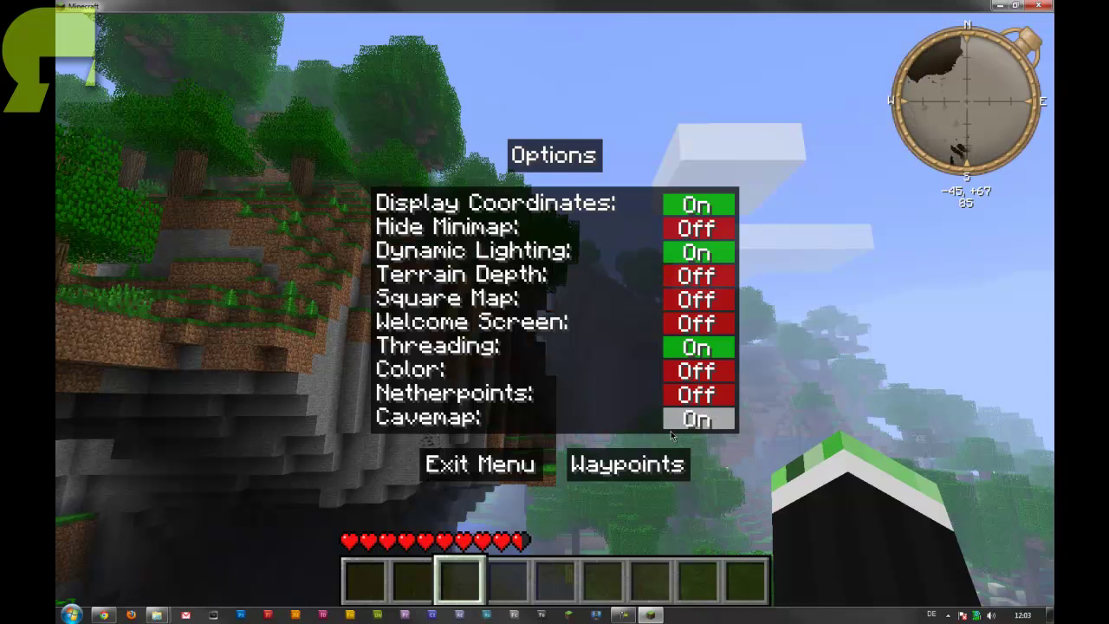
pyautogui.click(519, 466)
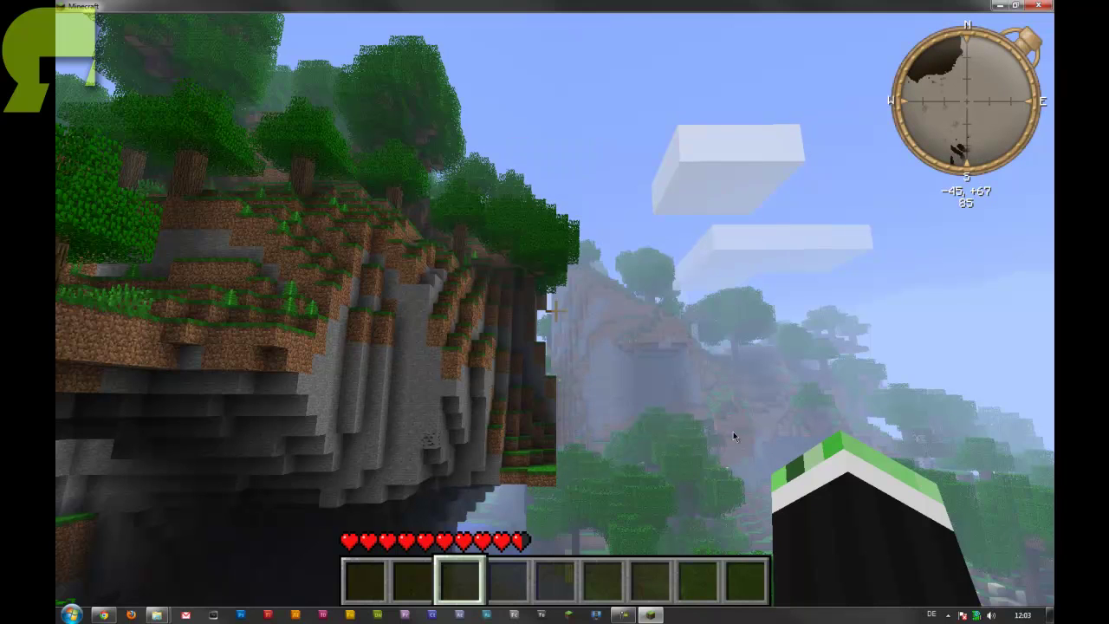
pyautogui.click(828, 396)
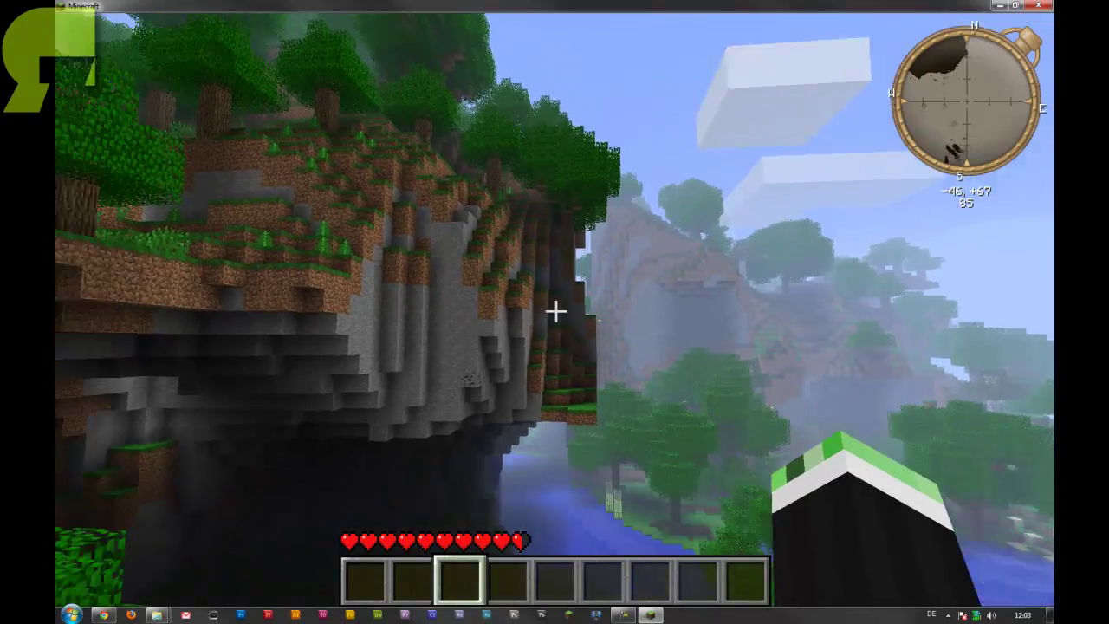
# Step: Walk and jump around the forested hillside to examine how the cave map on the minimap follows the player
pyautogui.press('w')
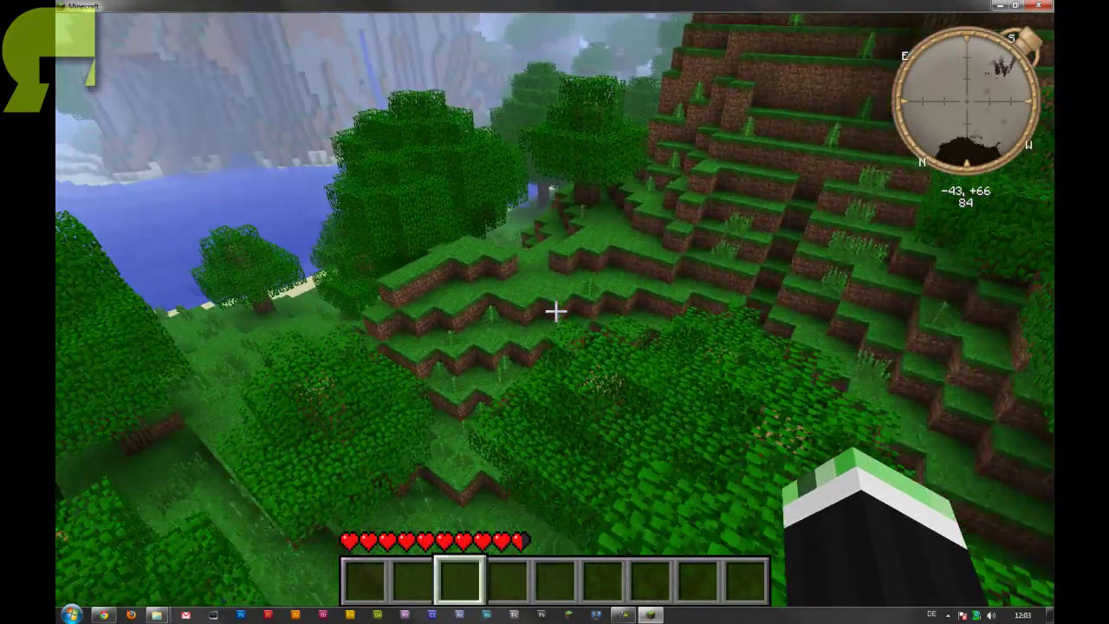
pyautogui.press('w')
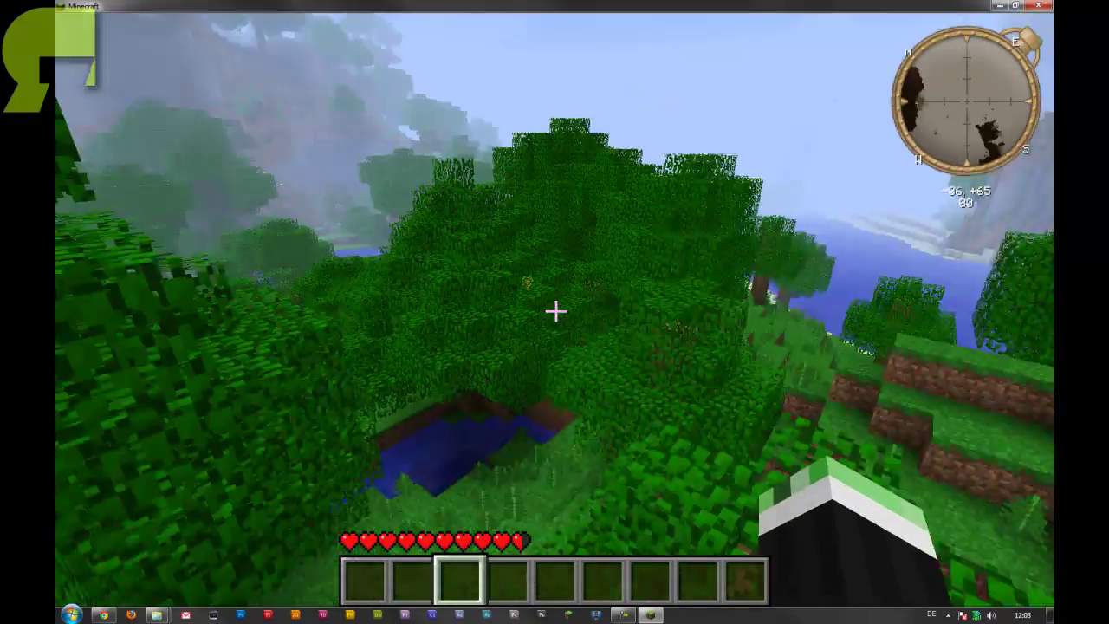
pyautogui.press('w')
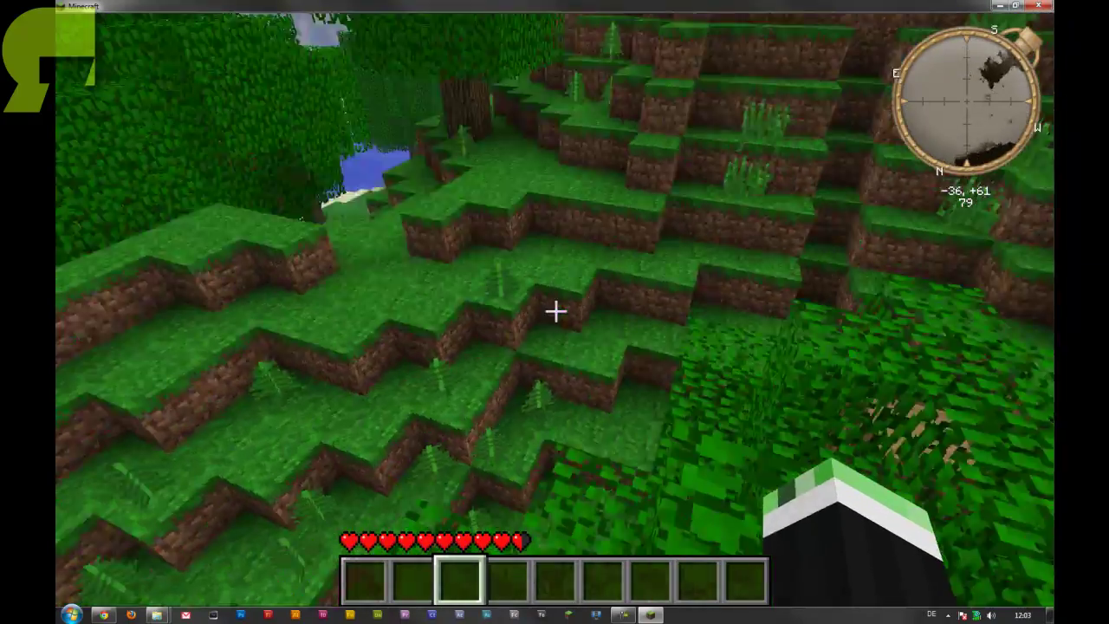
pyautogui.press('w')
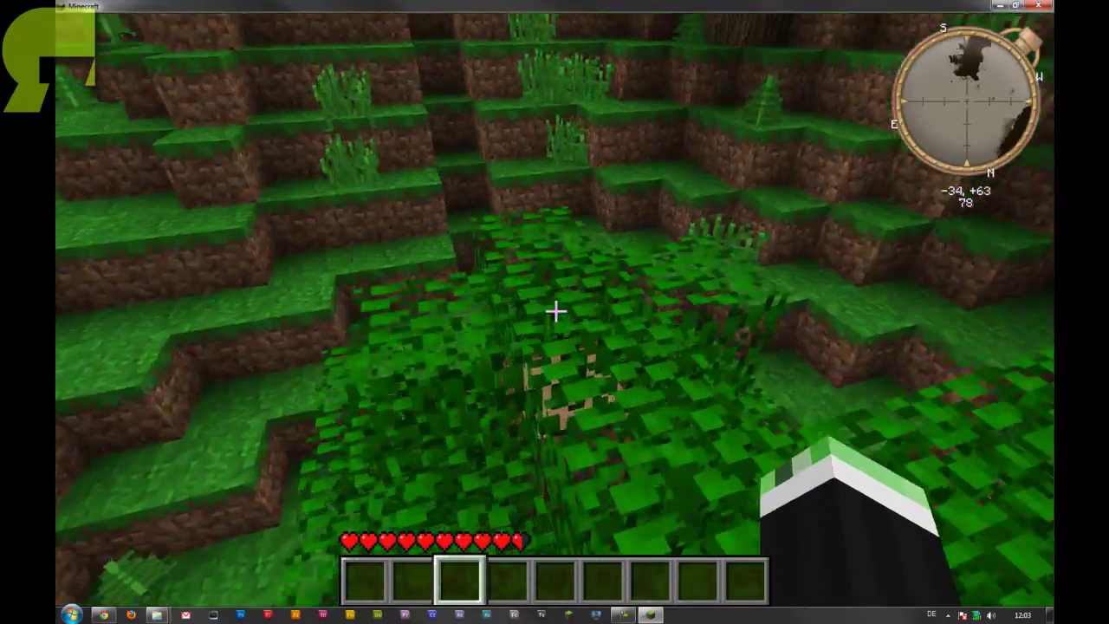
pyautogui.press('w')
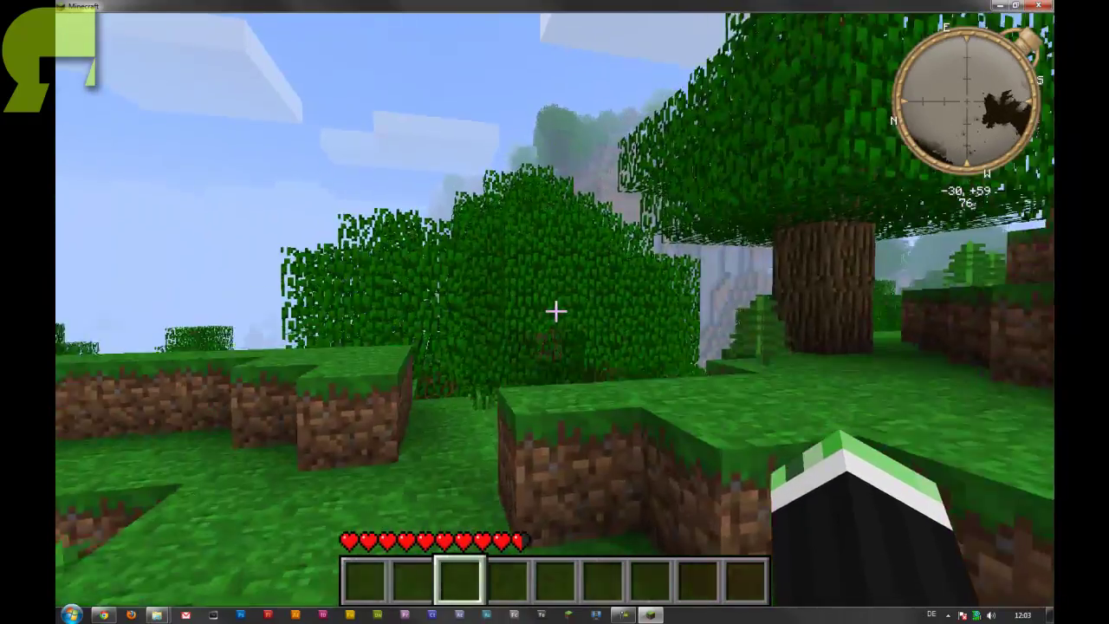
pyautogui.press('w')
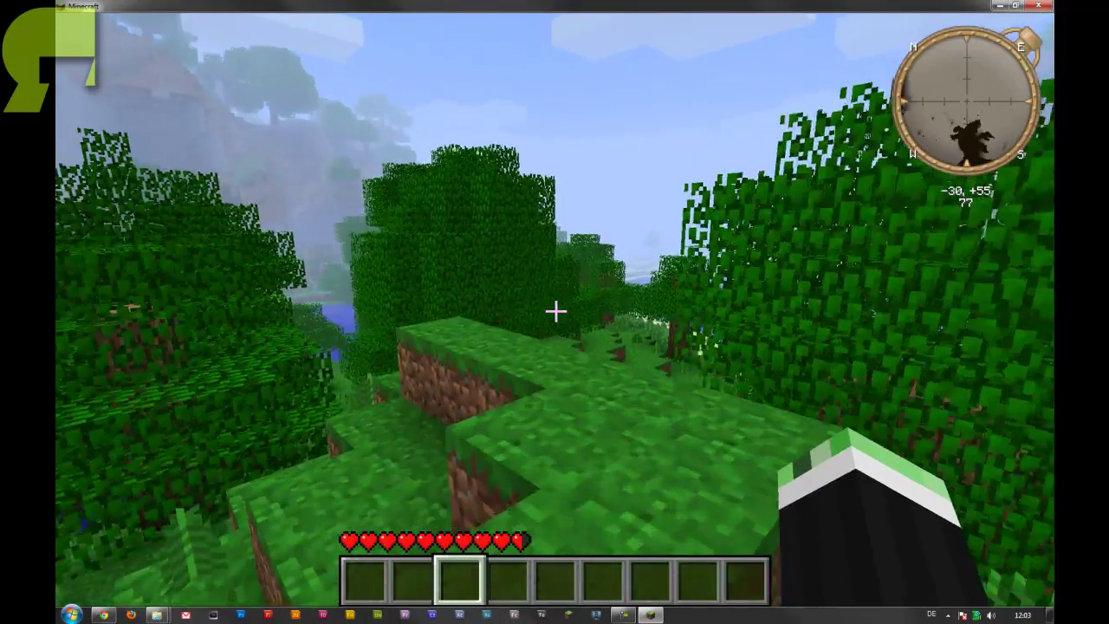
pyautogui.press('w')
pyautogui.press('w')
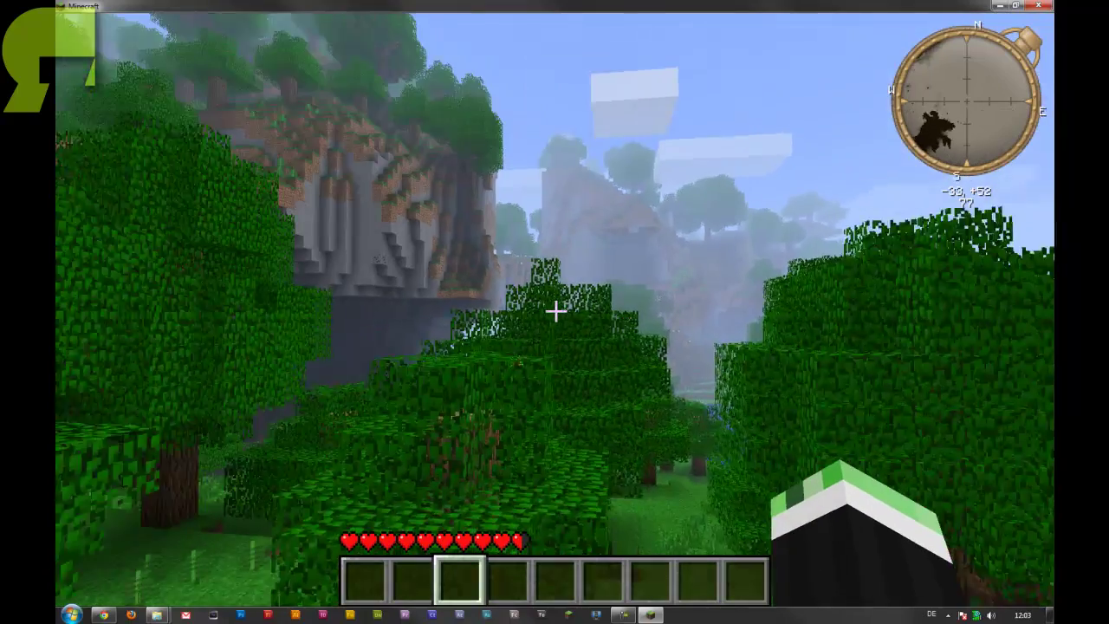
pyautogui.press('w')
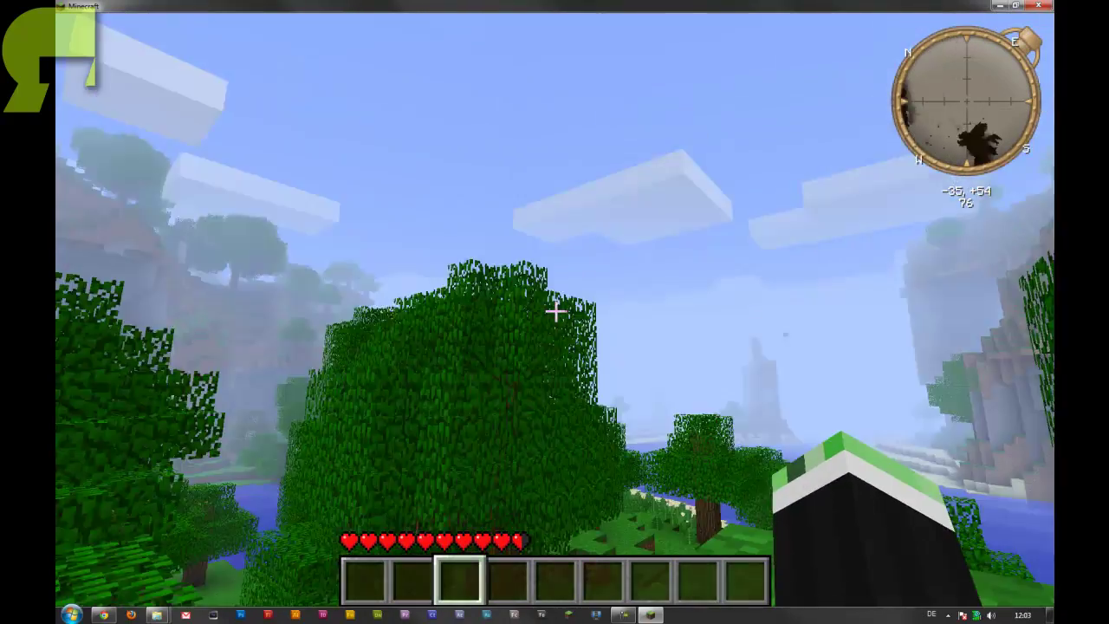
pyautogui.press('w')
pyautogui.press('space')
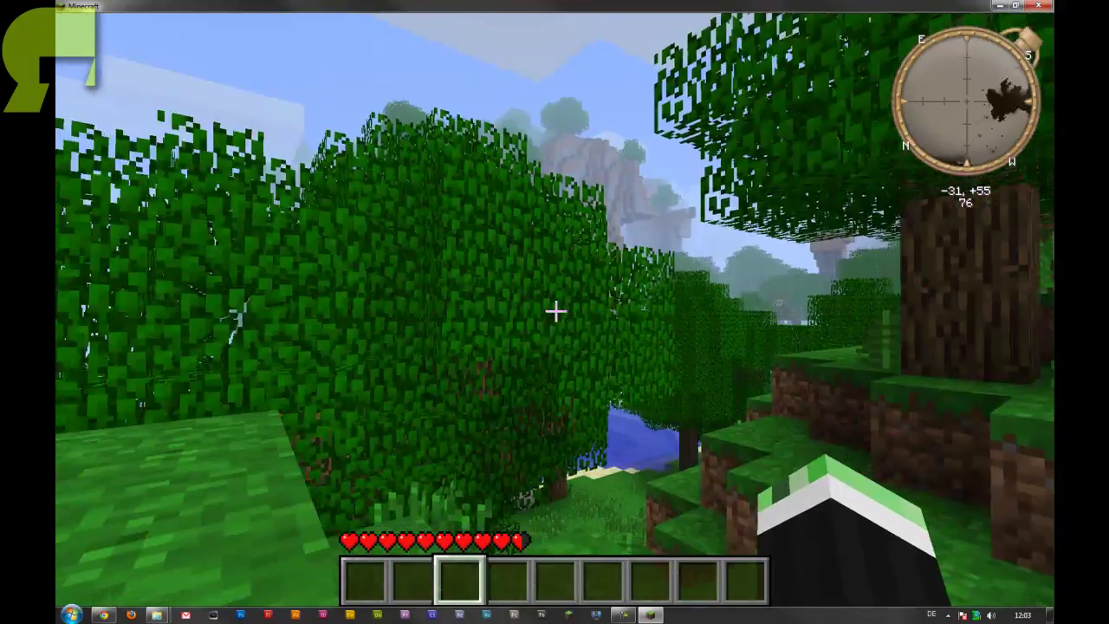
pyautogui.press('w')
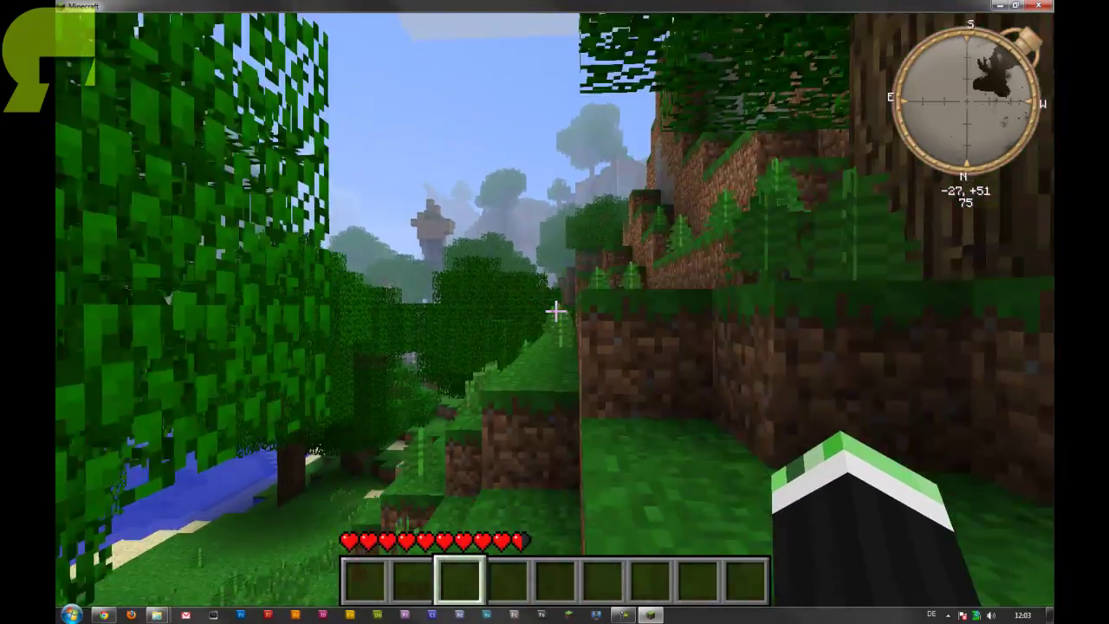
pyautogui.press('w')
pyautogui.press('space')
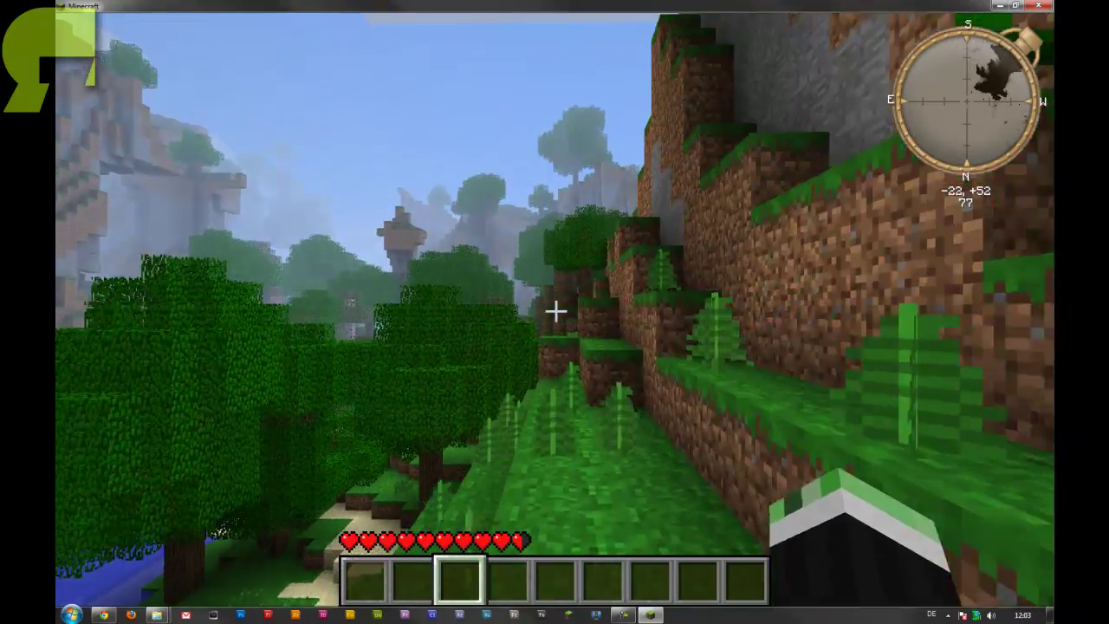
pyautogui.press('w')
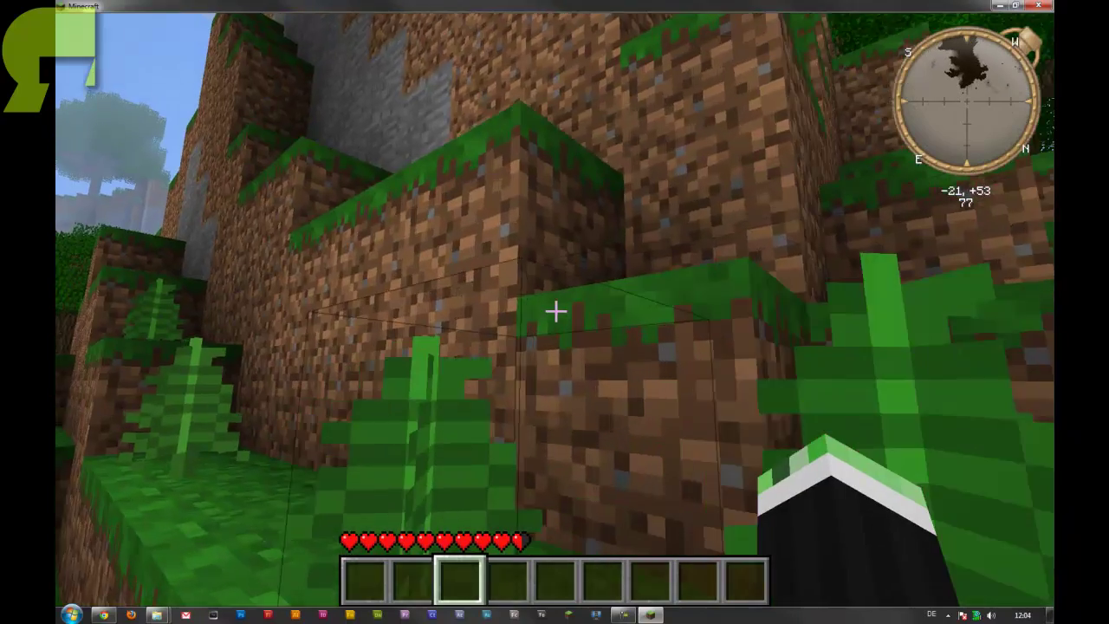
pyautogui.press('w')
pyautogui.press('space')
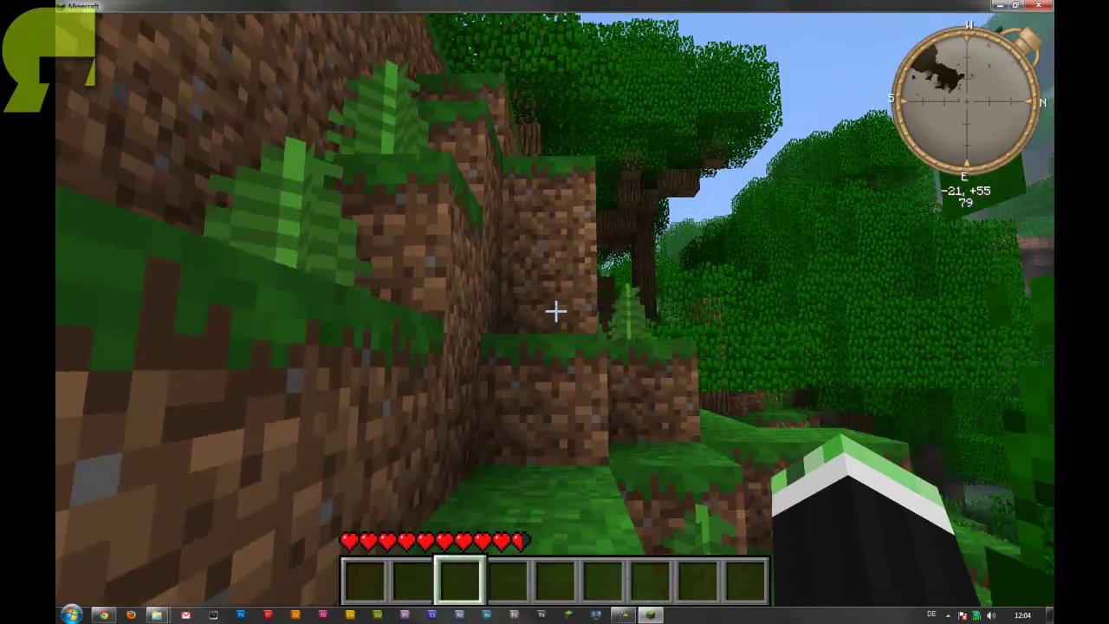
pyautogui.press('w')
pyautogui.press('space')
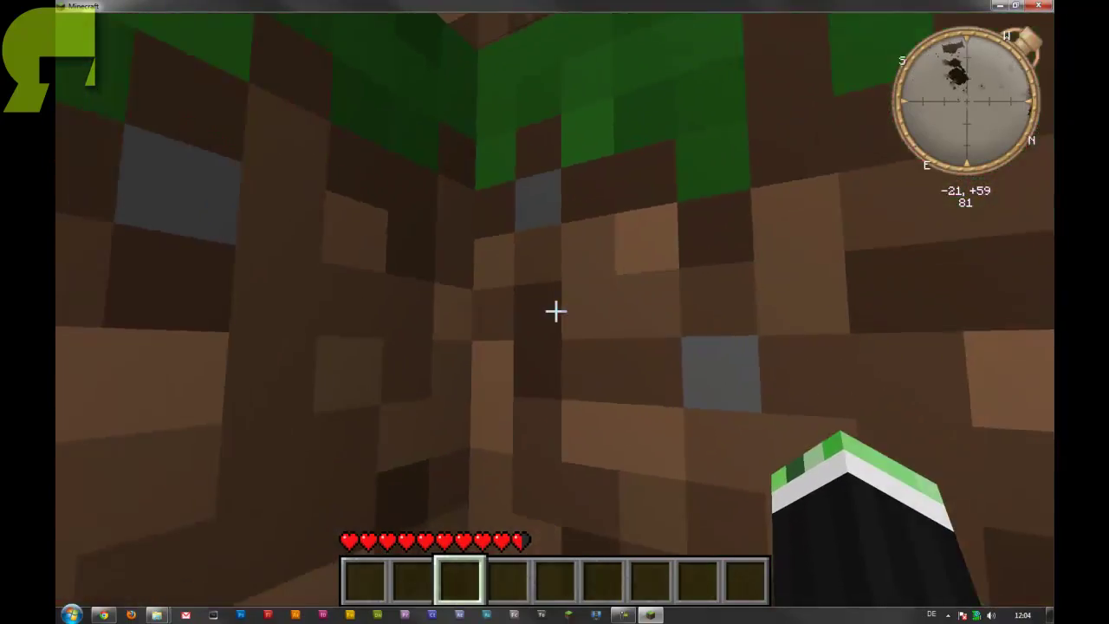
pyautogui.press('w')
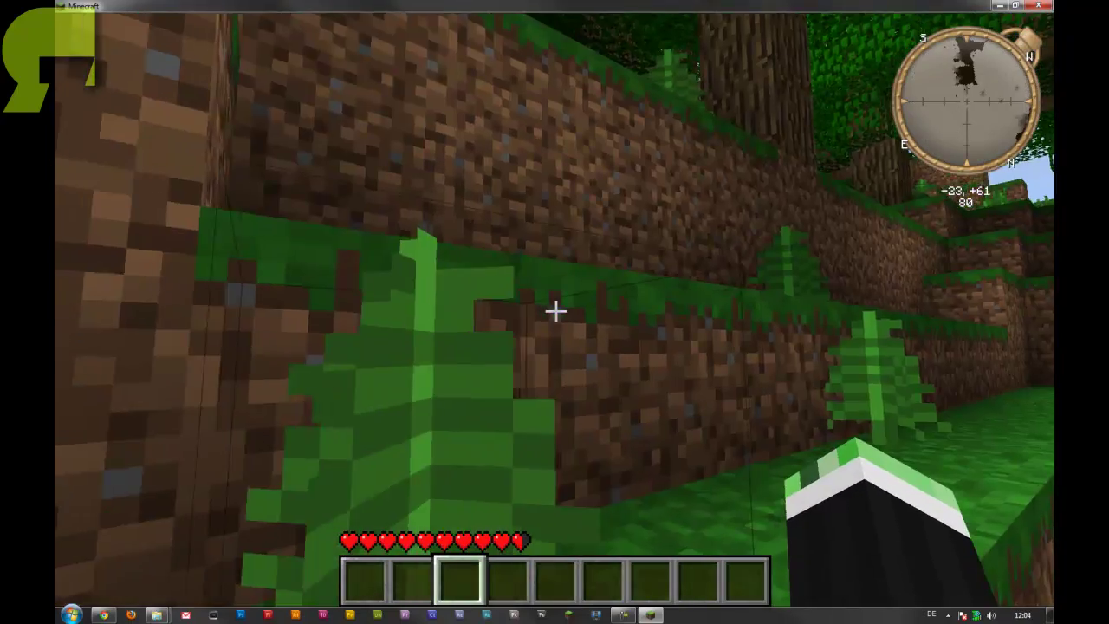
pyautogui.press('w')
pyautogui.press('space')
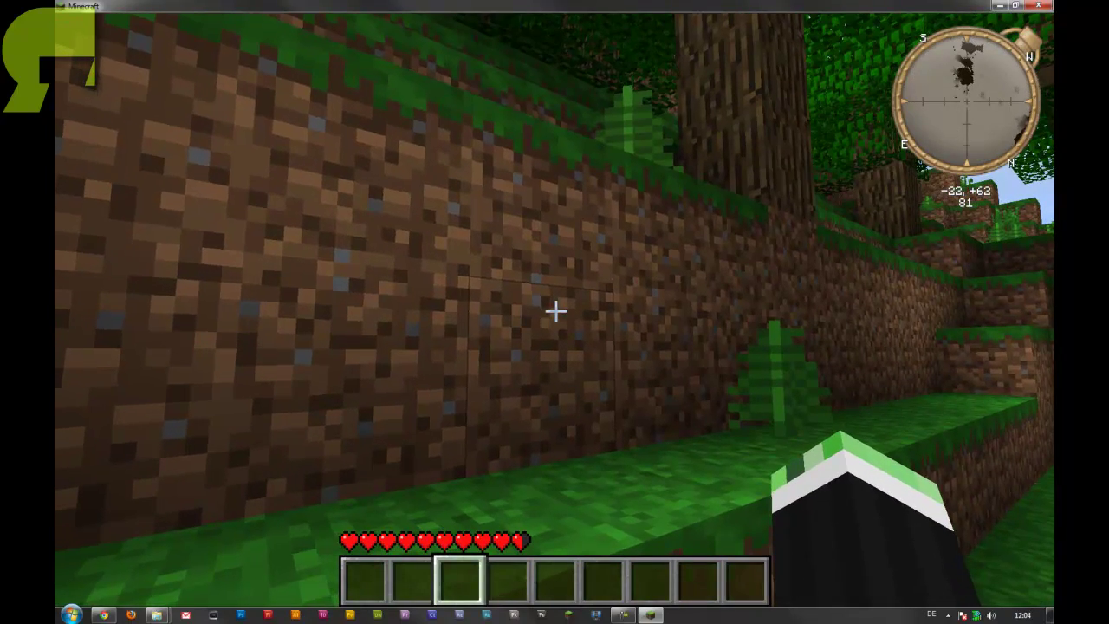
pyautogui.press('w')
pyautogui.press('space')
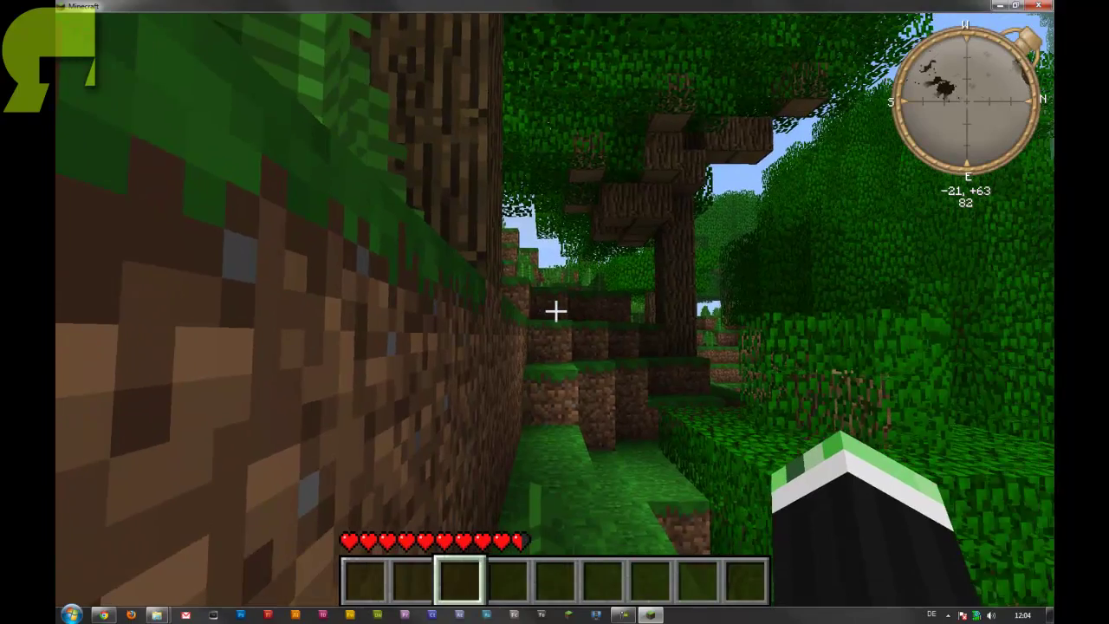
pyautogui.press('w')
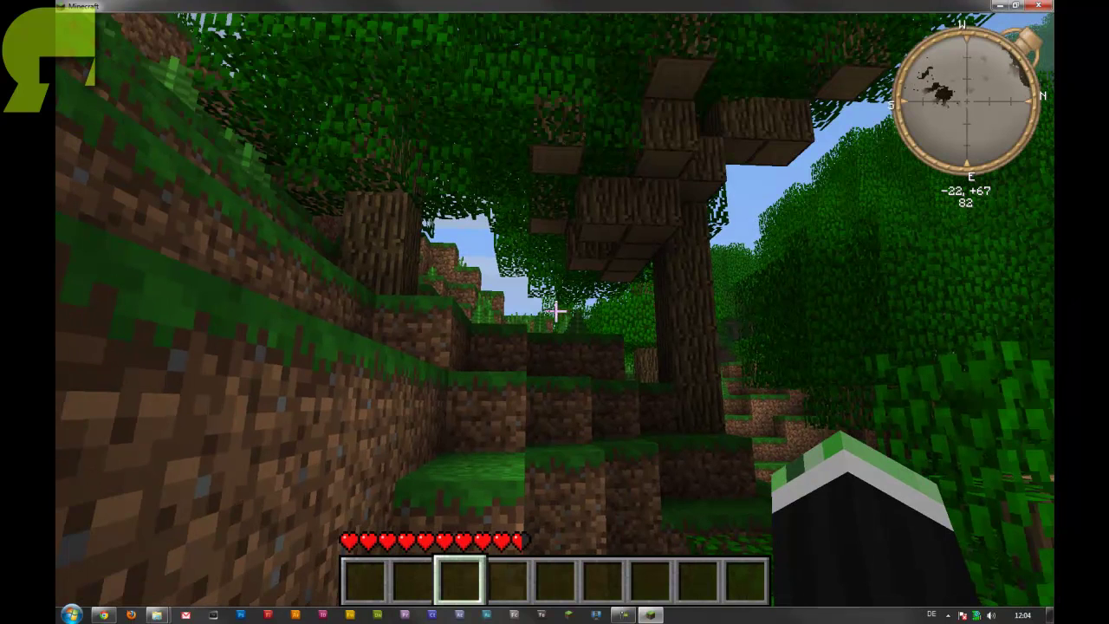
# Step: Leave the running world and close Minecraft
pyautogui.press('super')
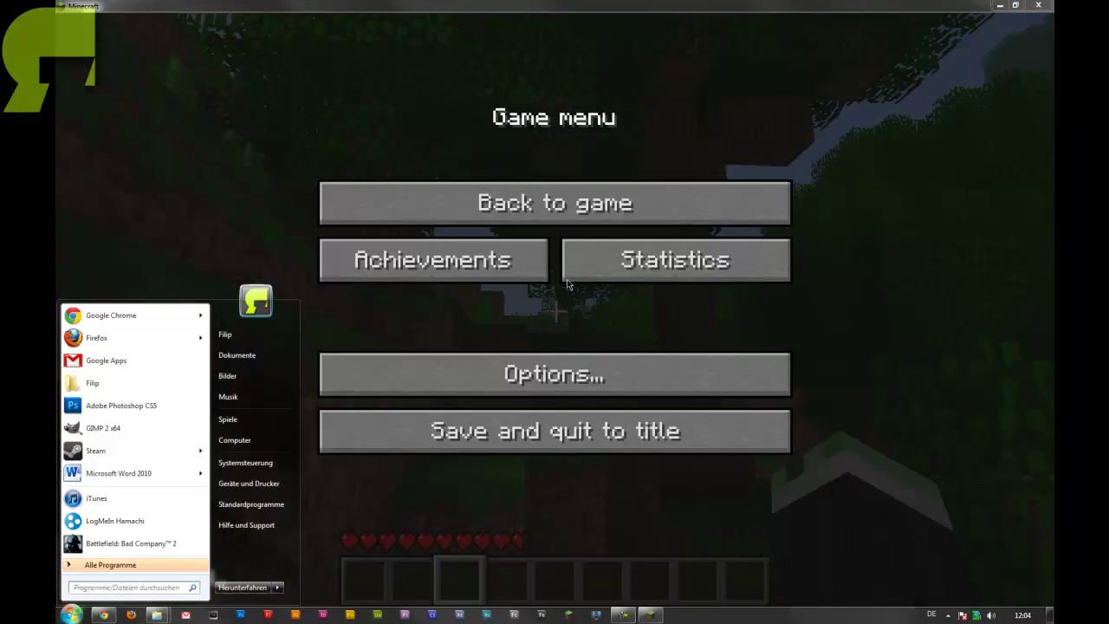
pyautogui.press('super')
pyautogui.hotkey('alt', 'F4')
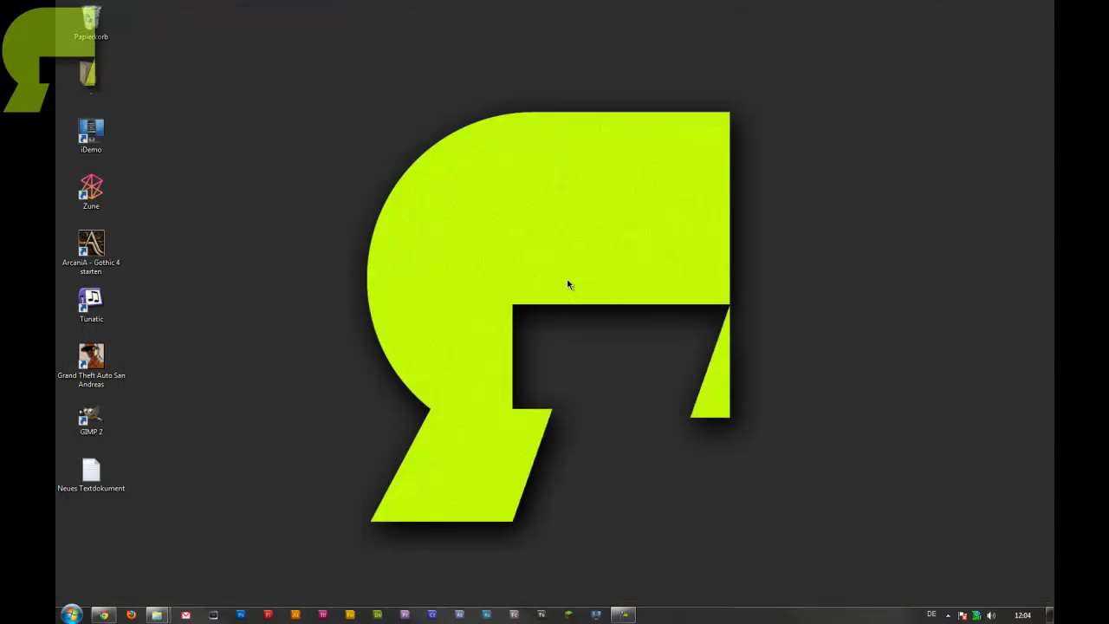
# Step: Check the ZanMinimap forum page in Chrome, and restore the Downloads and .minecraft bin folder windows
pyautogui.click(103, 614)
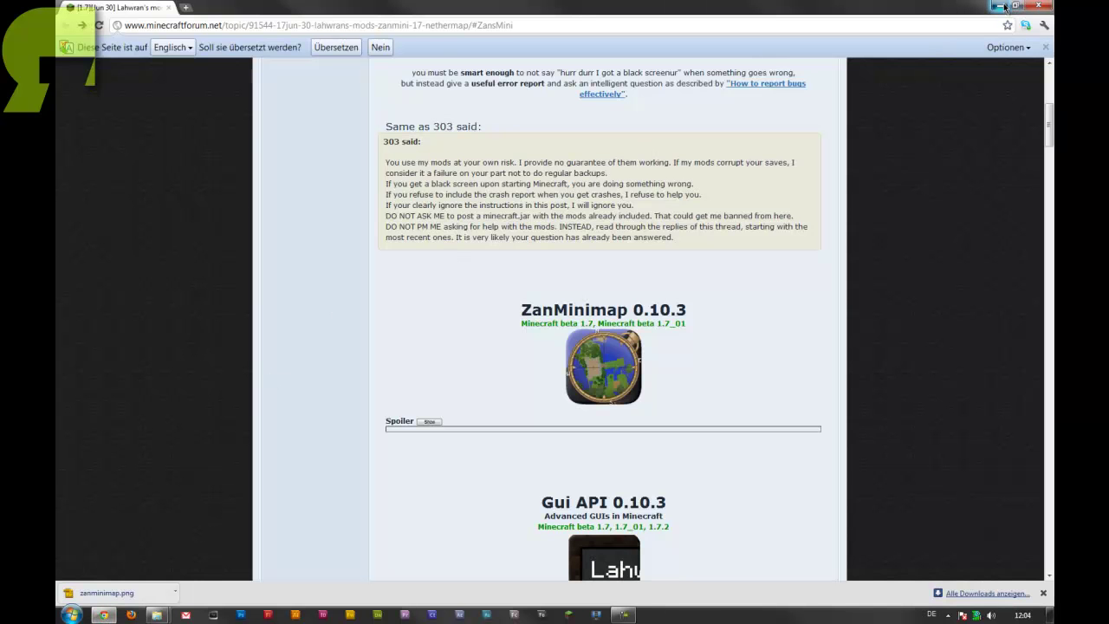
pyautogui.click(999, 5)
pyautogui.moveTo(172, 616)
pyautogui.click(148, 568)
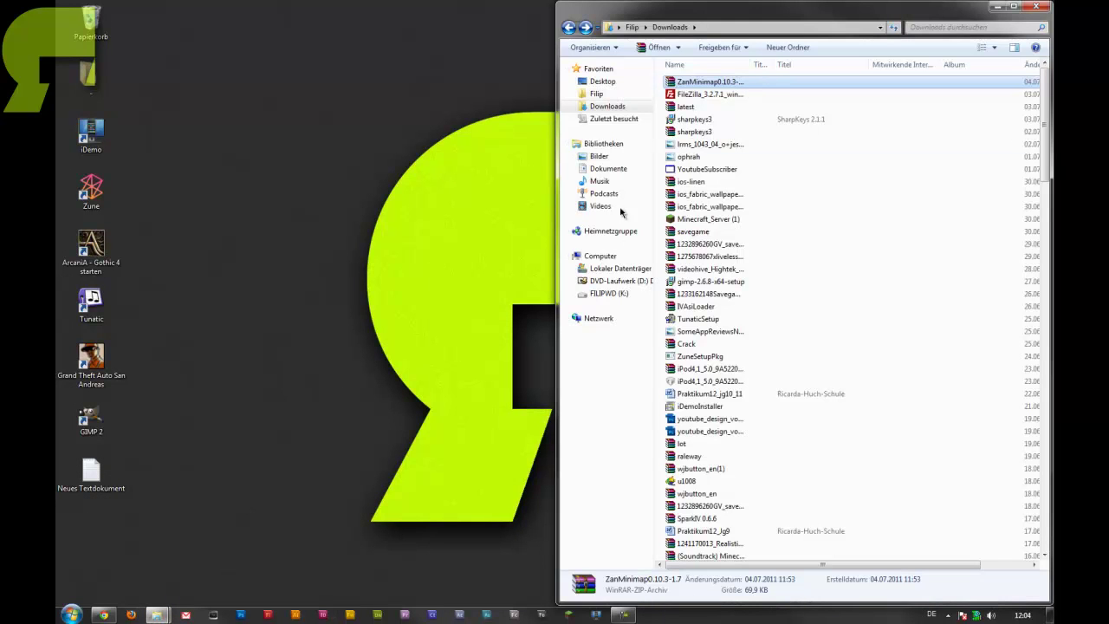
pyautogui.moveTo(155, 615)
pyautogui.click(280, 541)
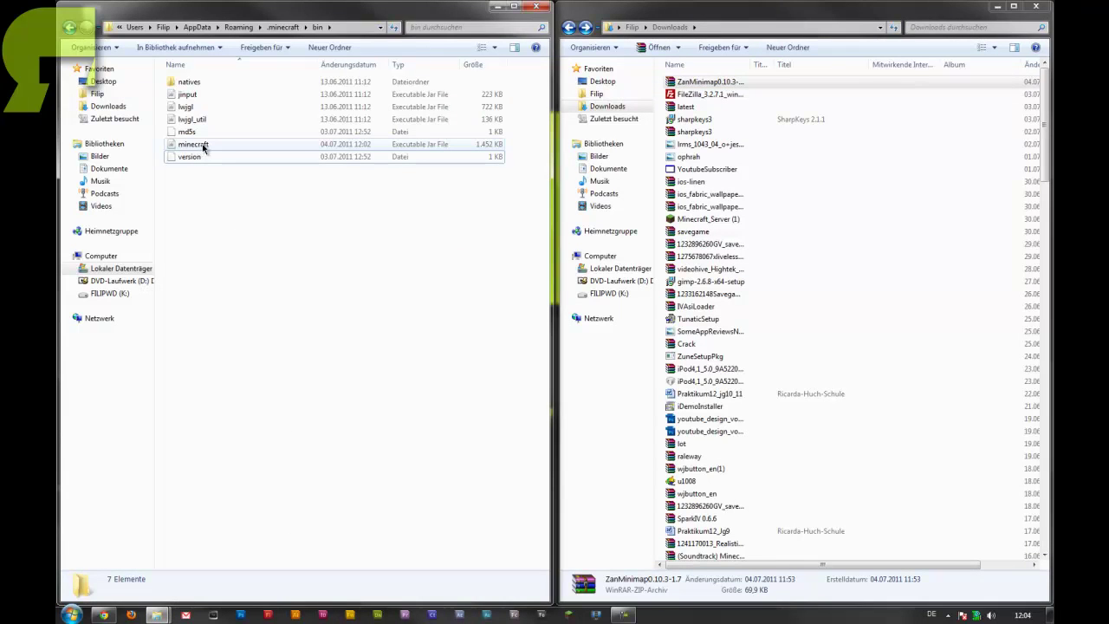
# Step: Open the minecraft file in the bin folder with WinRAR archiver
pyautogui.rightClick(203, 147)
pyautogui.moveTo(255, 177)
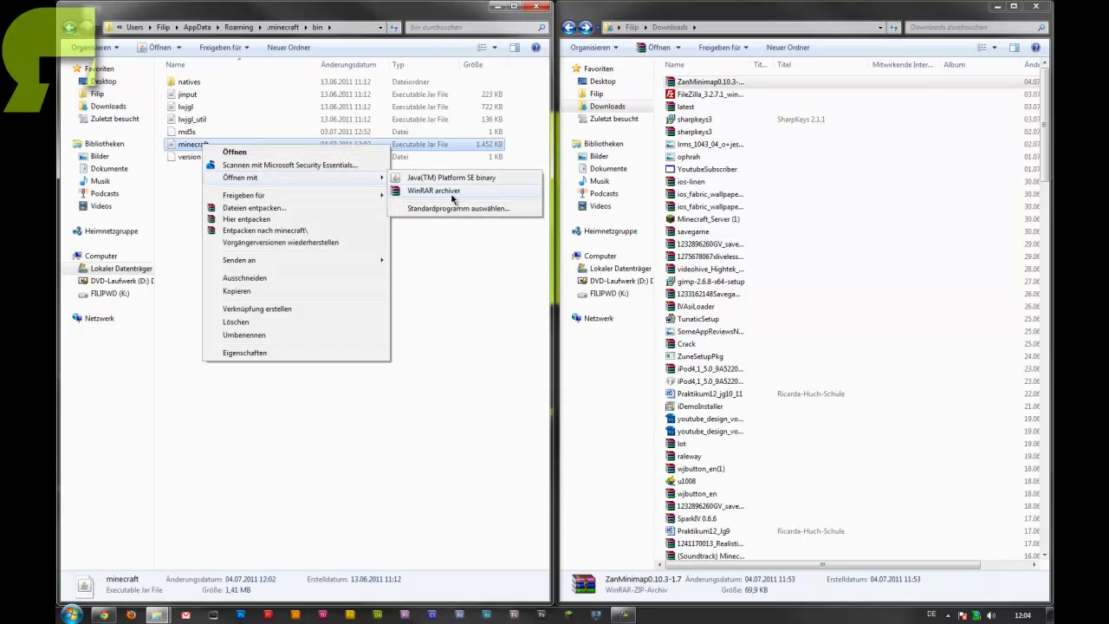
pyautogui.click(451, 190)
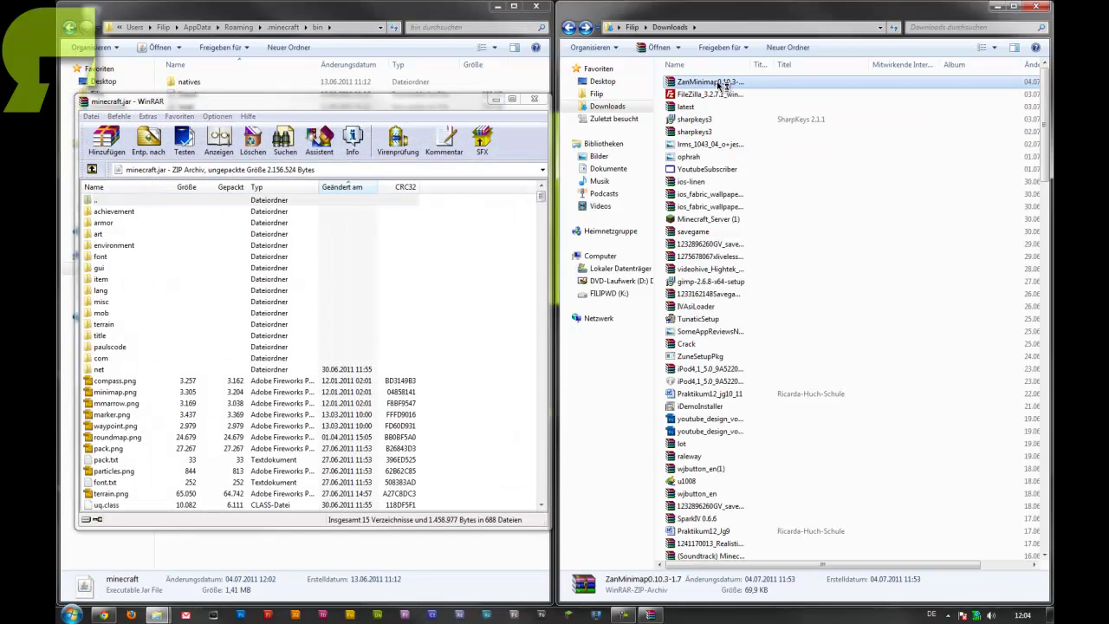
# Step: Open the ZanMinimap0.10.3-1.7 archive, select all its files, and place its window beside the minecraft.jar archive
pyautogui.doubleClick(718, 84)
pyautogui.moveTo(217, 40); pyautogui.dragTo(744, 148)
pyautogui.moveTo(976, 378); pyautogui.dragTo(877, 260)
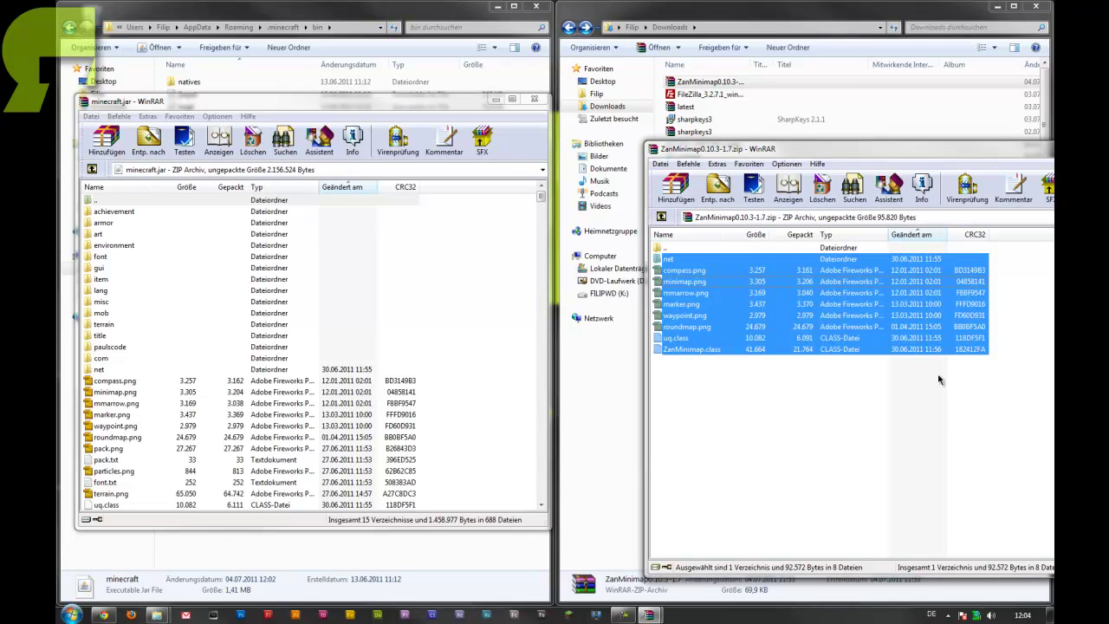
pyautogui.moveTo(854, 151); pyautogui.dragTo(761, 87)
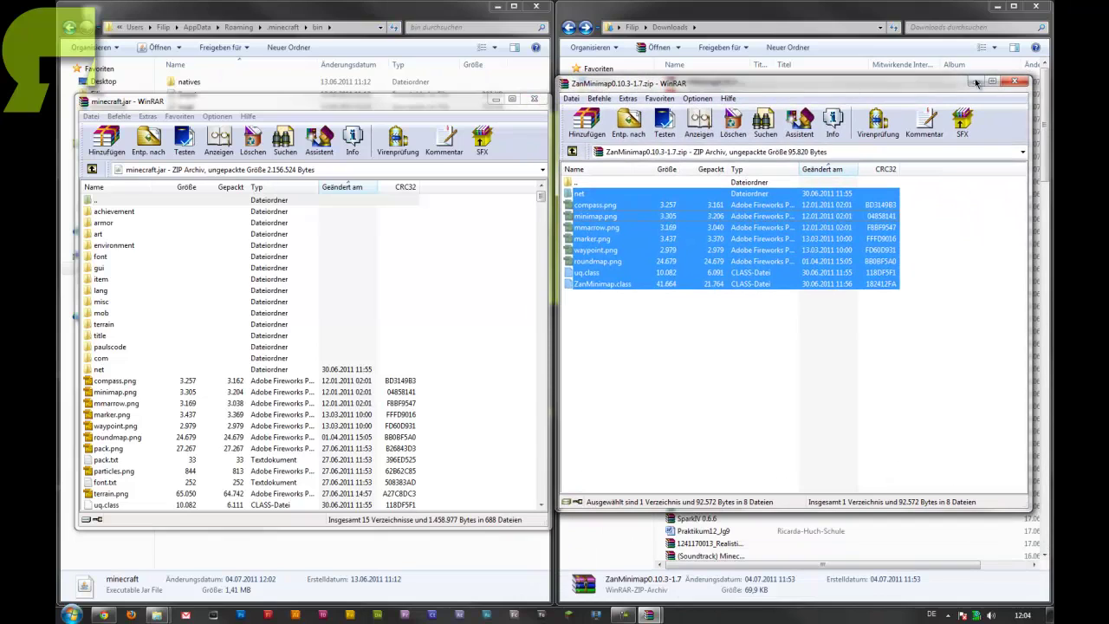